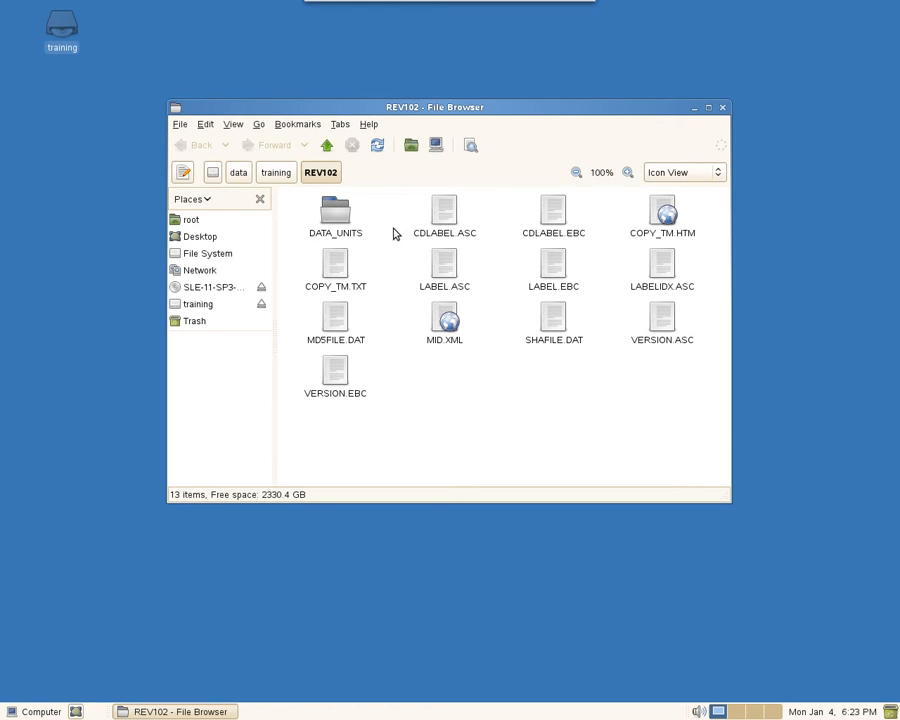
Step: Open DATA_UNITS and then its HDB_LCM_LINUX_X86_64 folder in the file browser
click(338, 214)
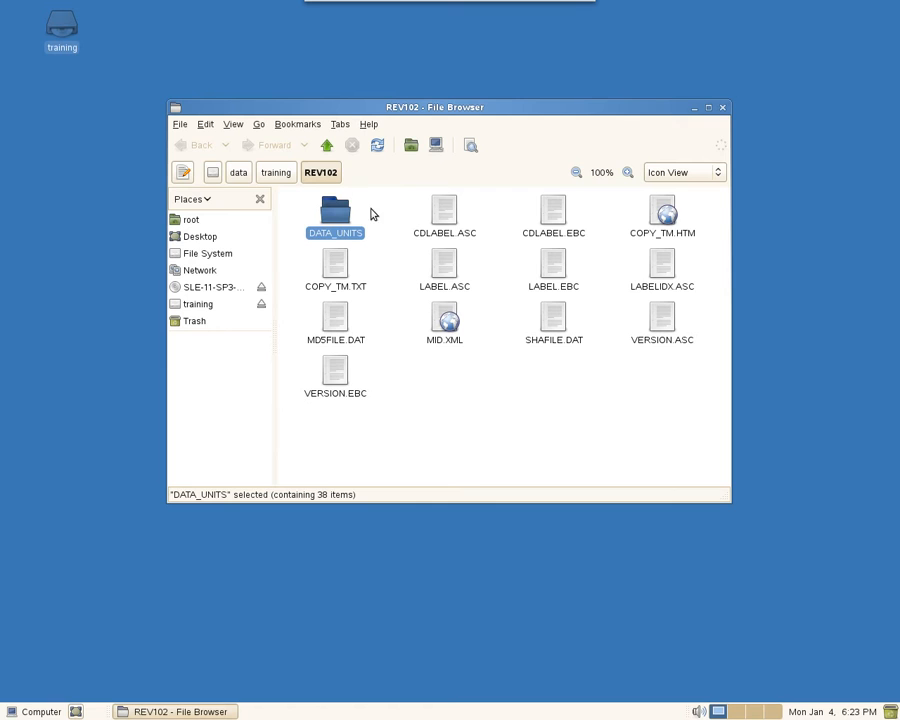
double_click(338, 214)
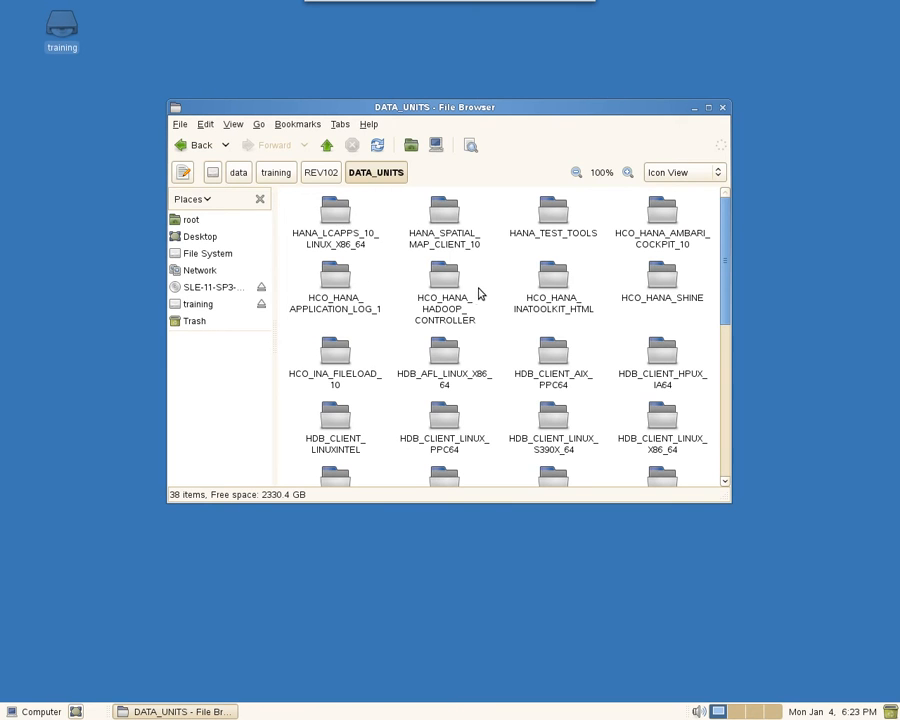
scroll(477, 291, down, 2)
scroll(477, 291, down, 5)
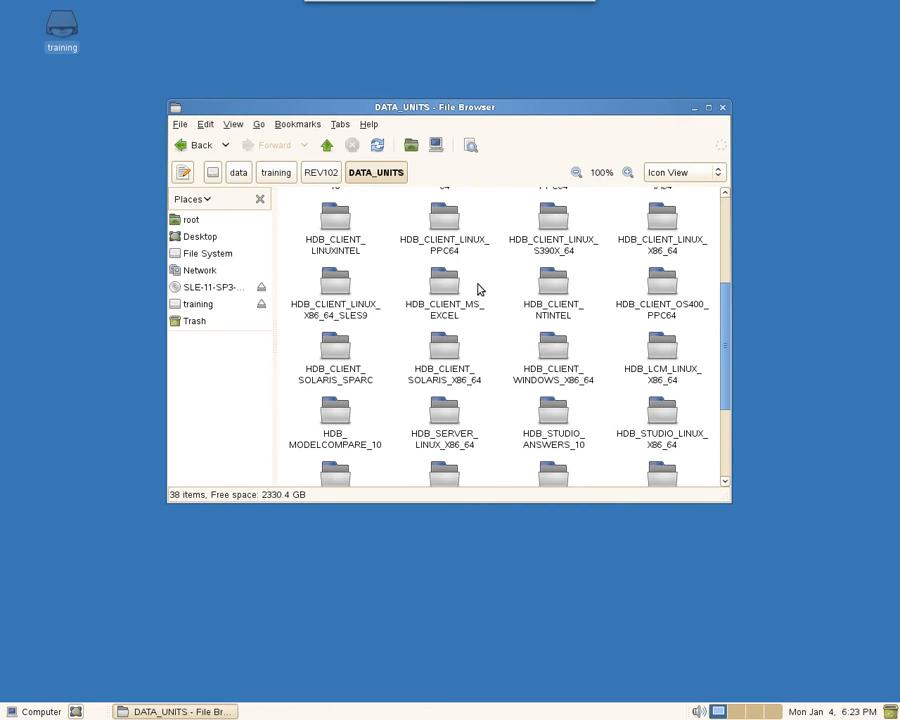
click(660, 352)
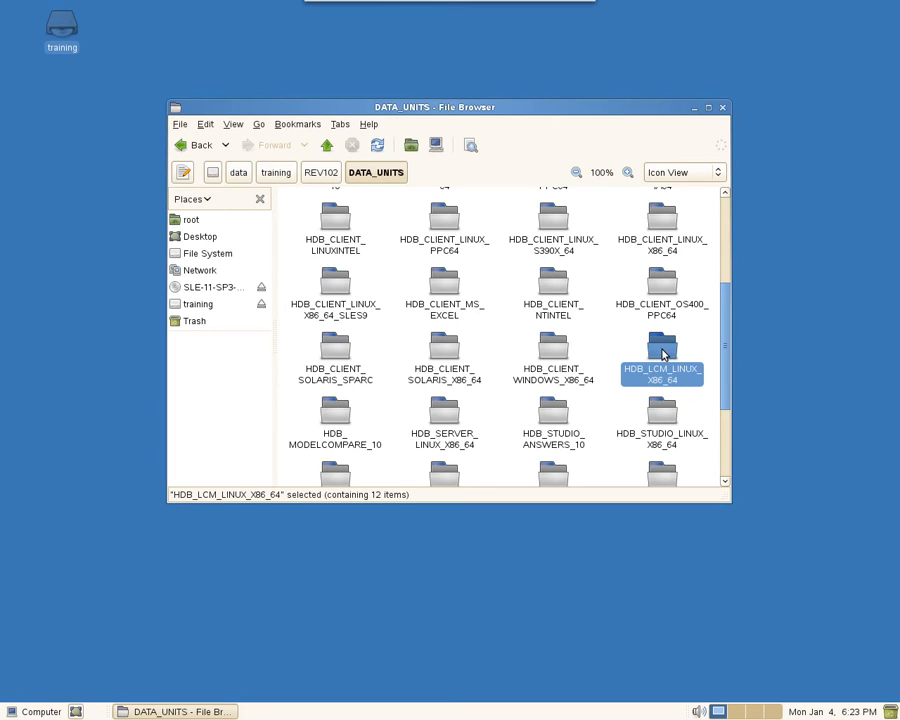
double_click(662, 354)
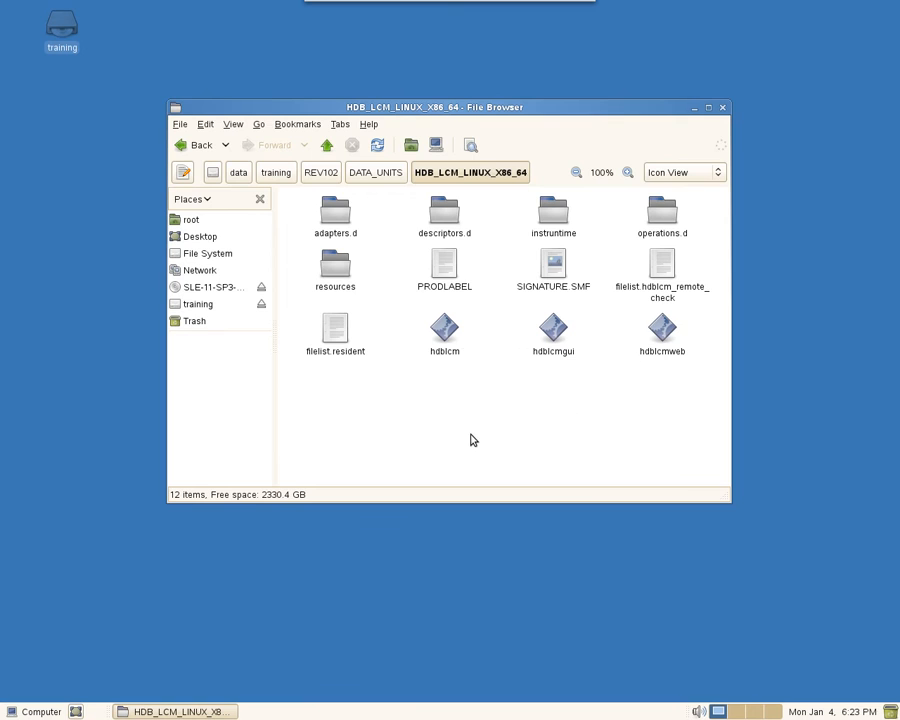
Step: Look over the hdblcm programs and launch the hdblcmgui installer
click(445, 340)
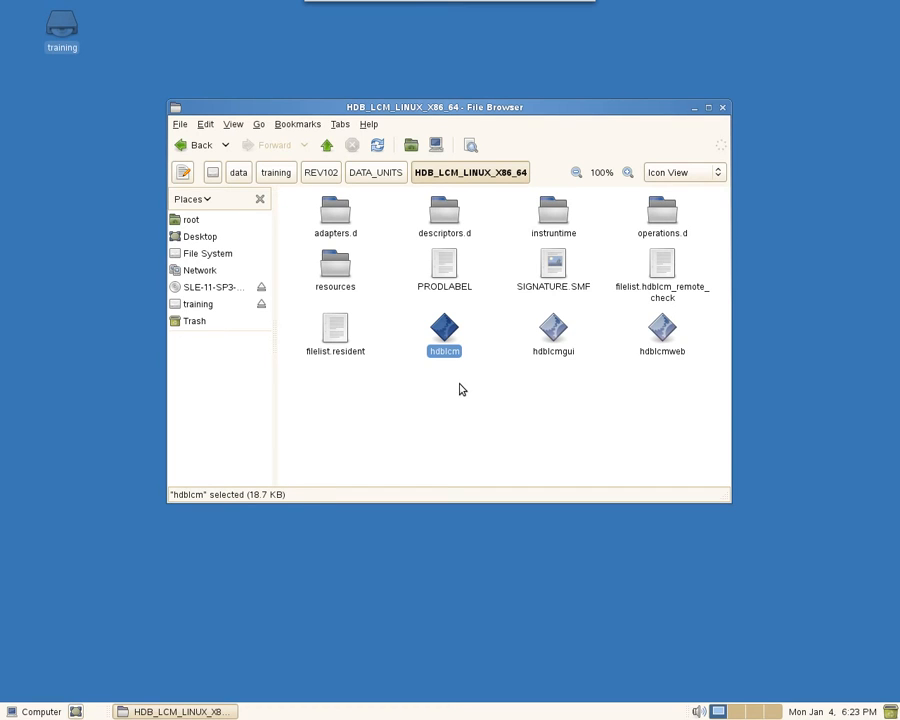
click(510, 382)
click(557, 333)
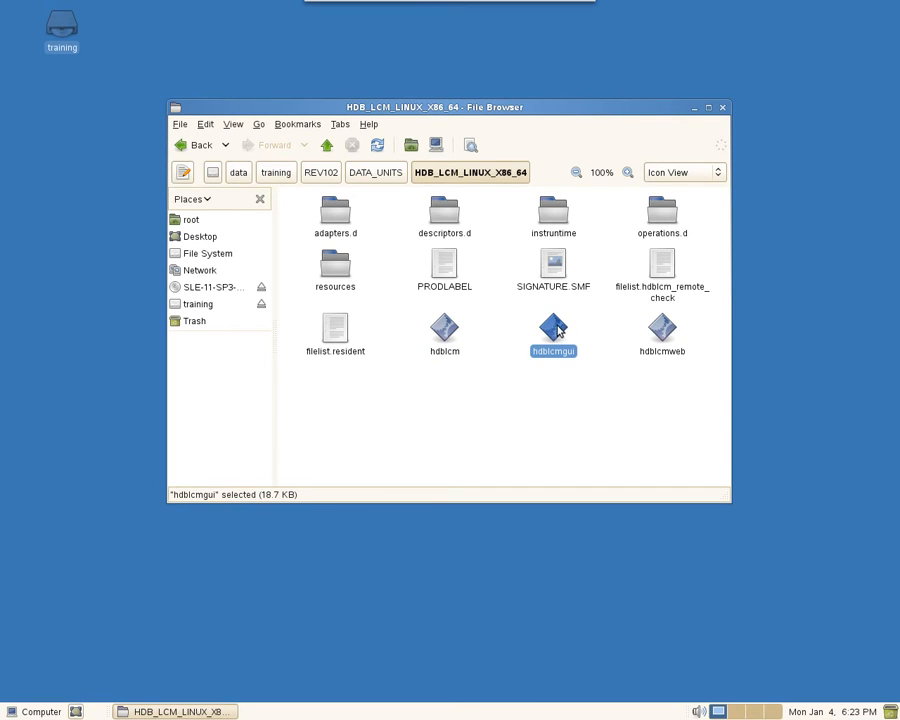
click(555, 417)
click(664, 328)
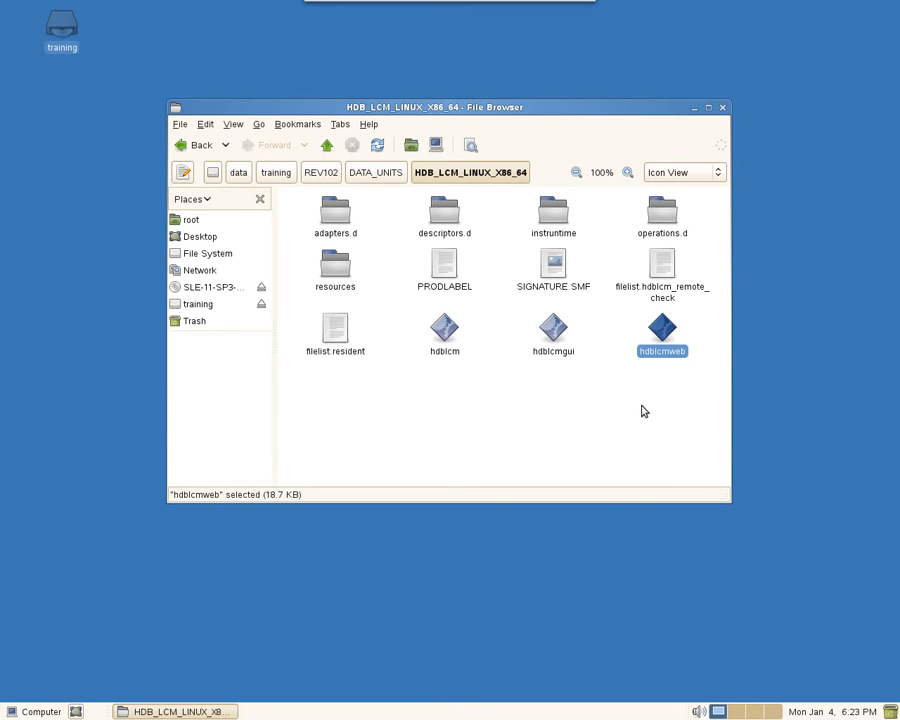
click(643, 411)
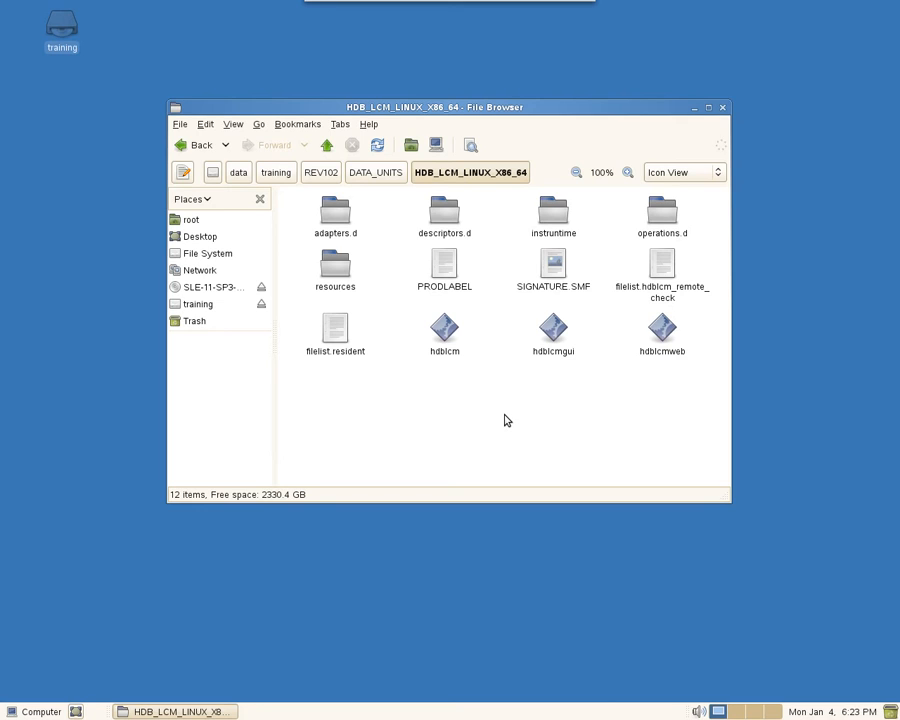
double_click(553, 330)
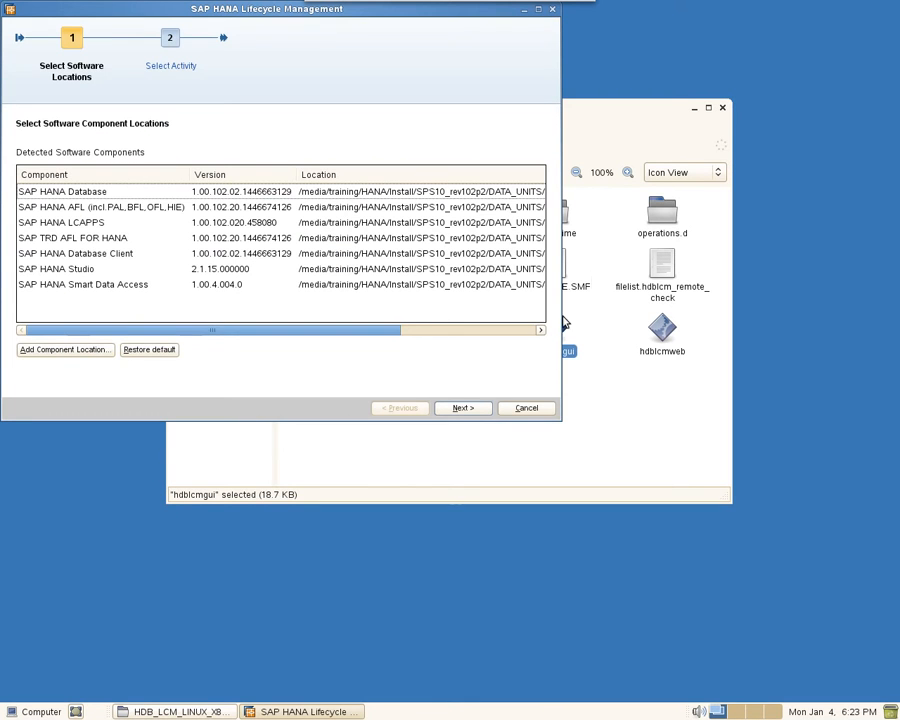
Step: Minimize the file browser, centre the installer window, and accept the detected software locations
click(694, 108)
drag(253, 12, 460, 128)
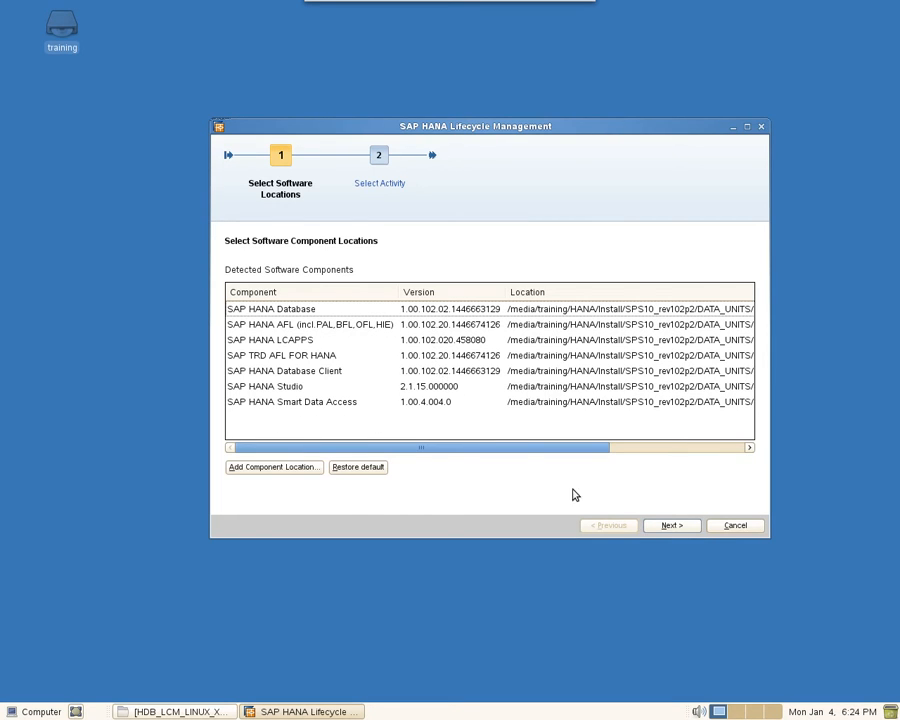
click(670, 528)
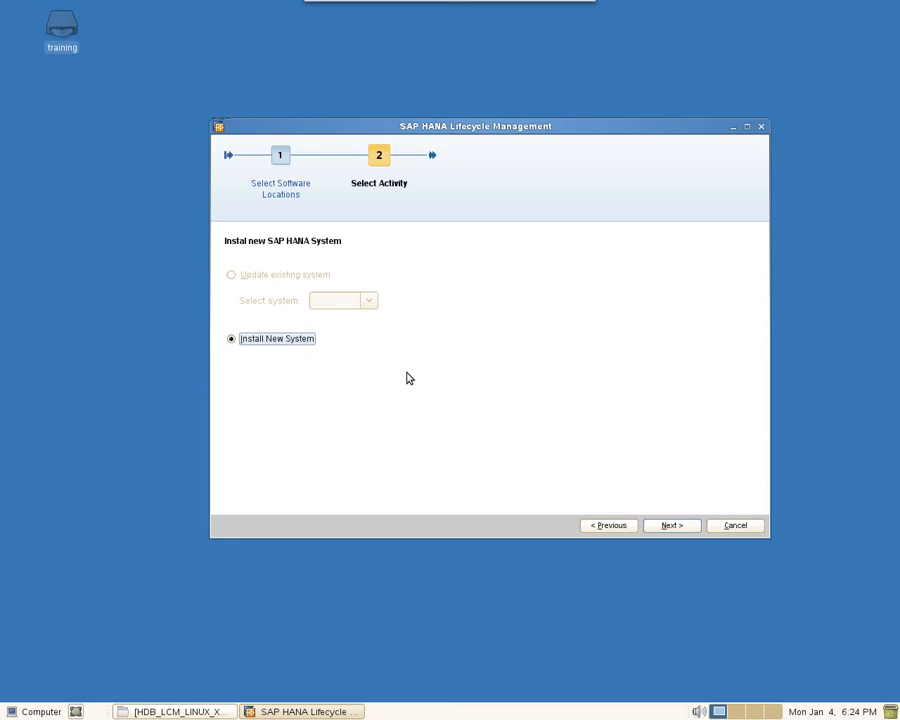
Step: Leave the AFL component unselected so only Database Client is added, then proceed
click(668, 526)
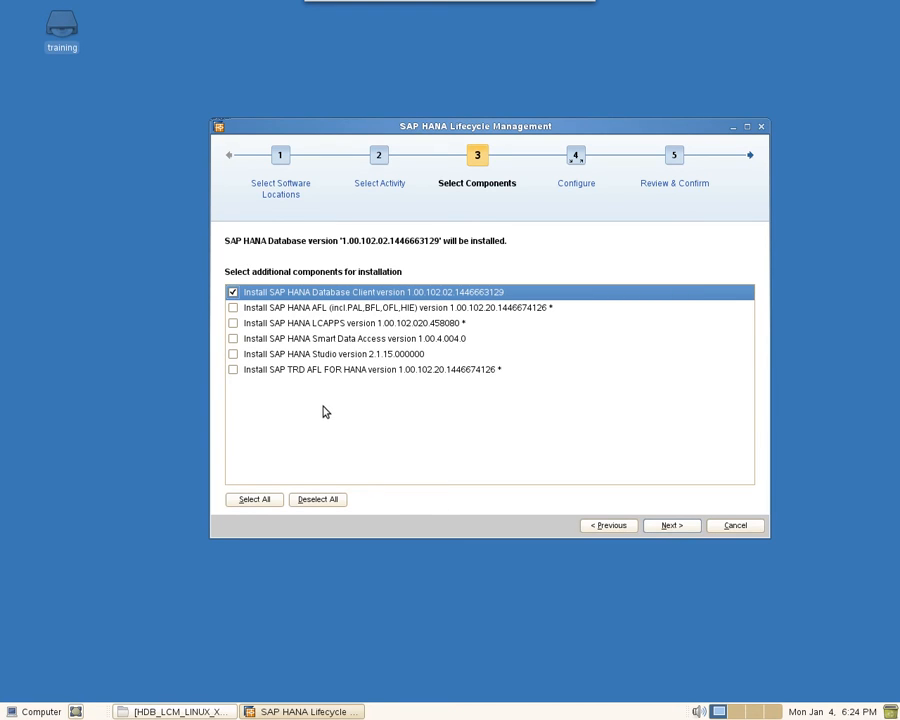
click(234, 309)
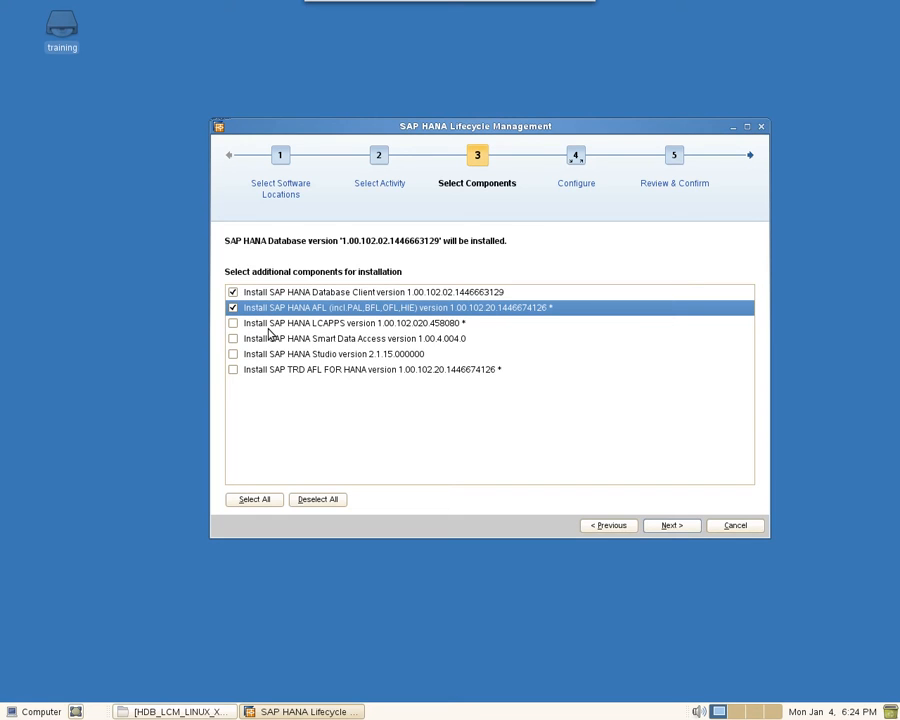
click(233, 309)
click(676, 526)
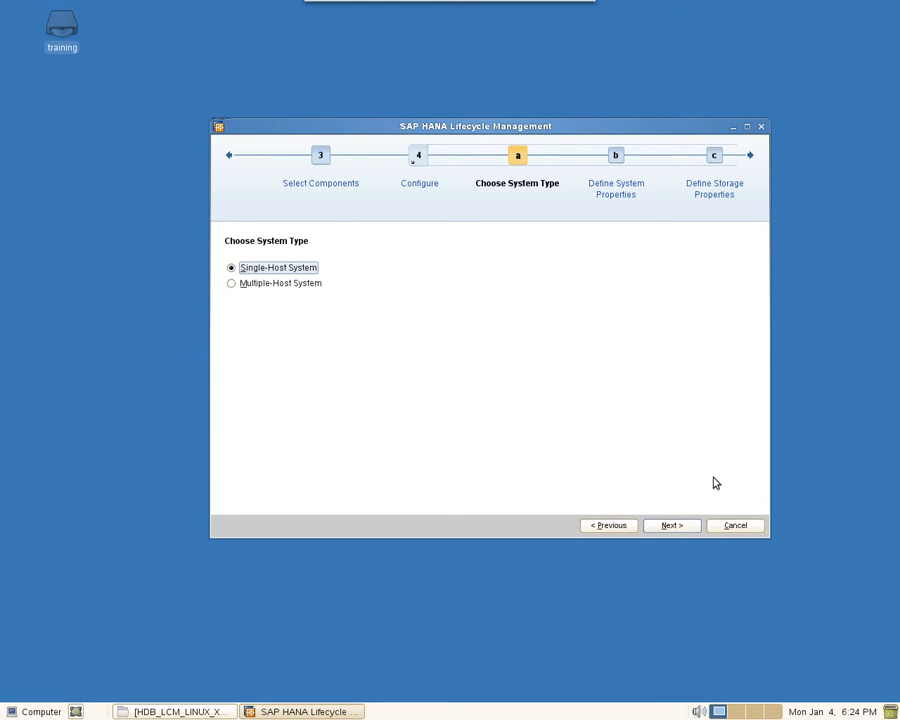
Step: Accept Single-Host System and keep the default installation path unchanged
click(672, 526)
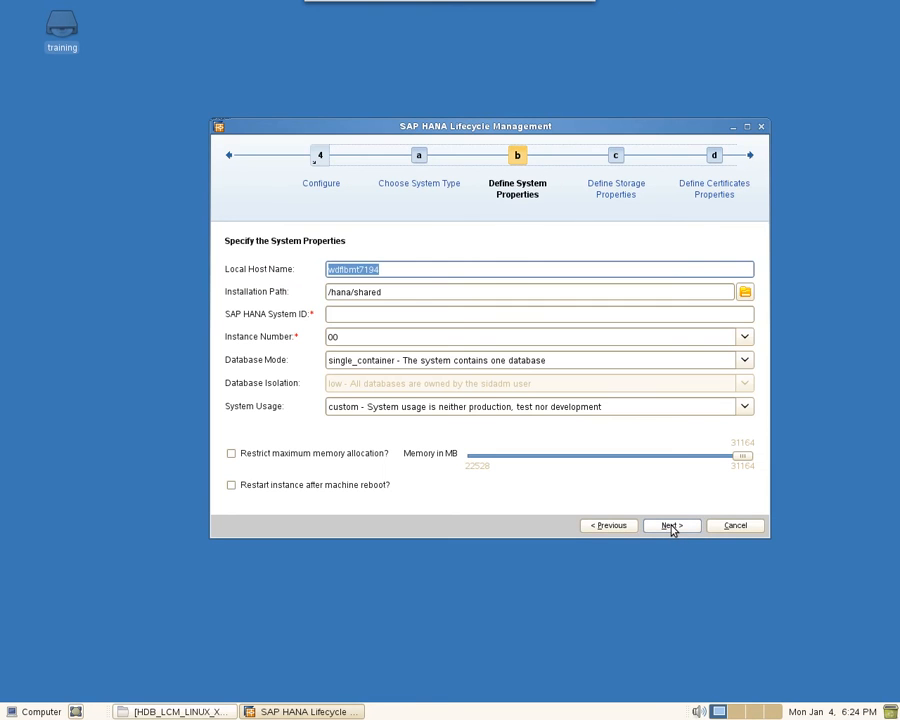
click(395, 275)
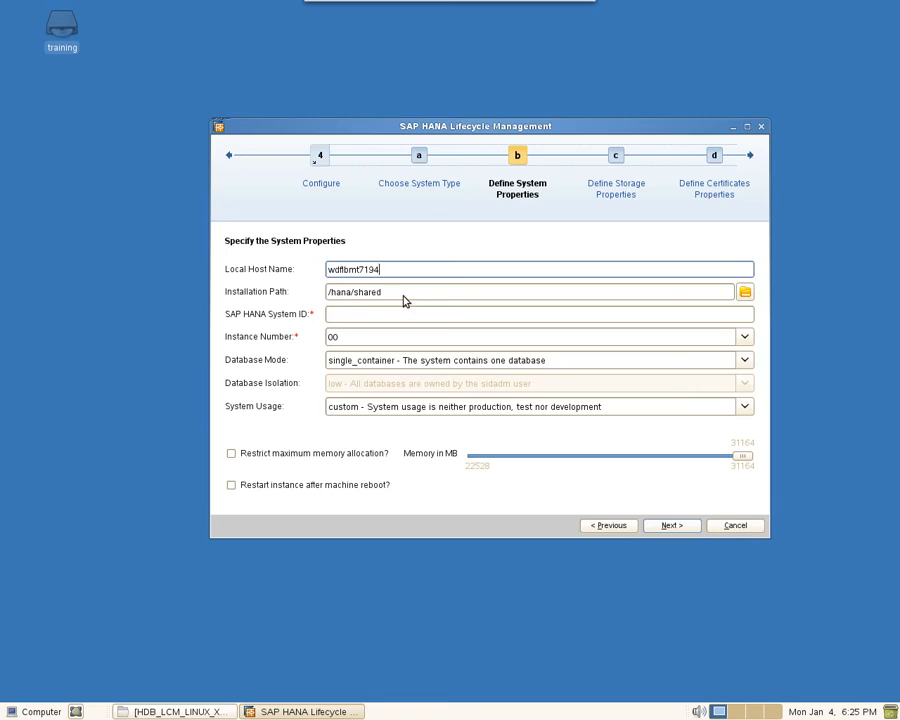
click(746, 293)
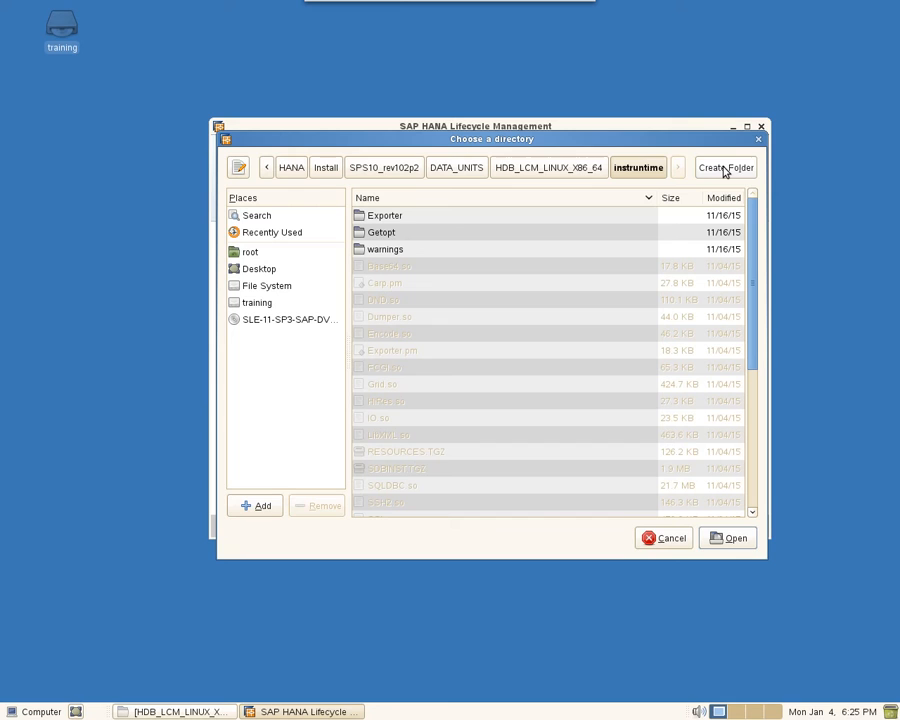
click(662, 539)
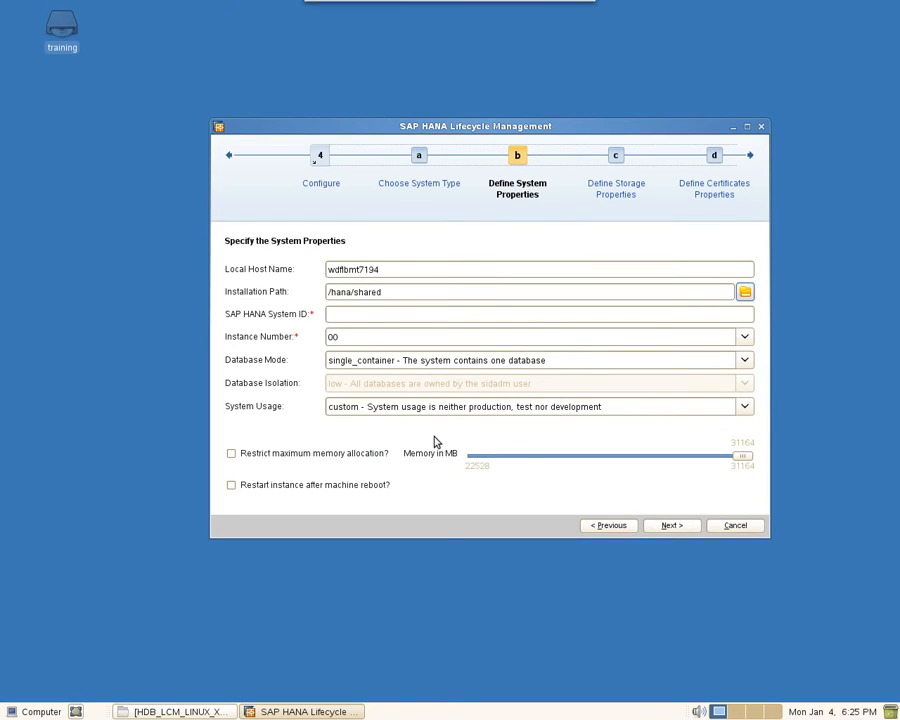
Step: Enter system ID SHS and instance number 20, keeping single_container database mode
click(350, 317)
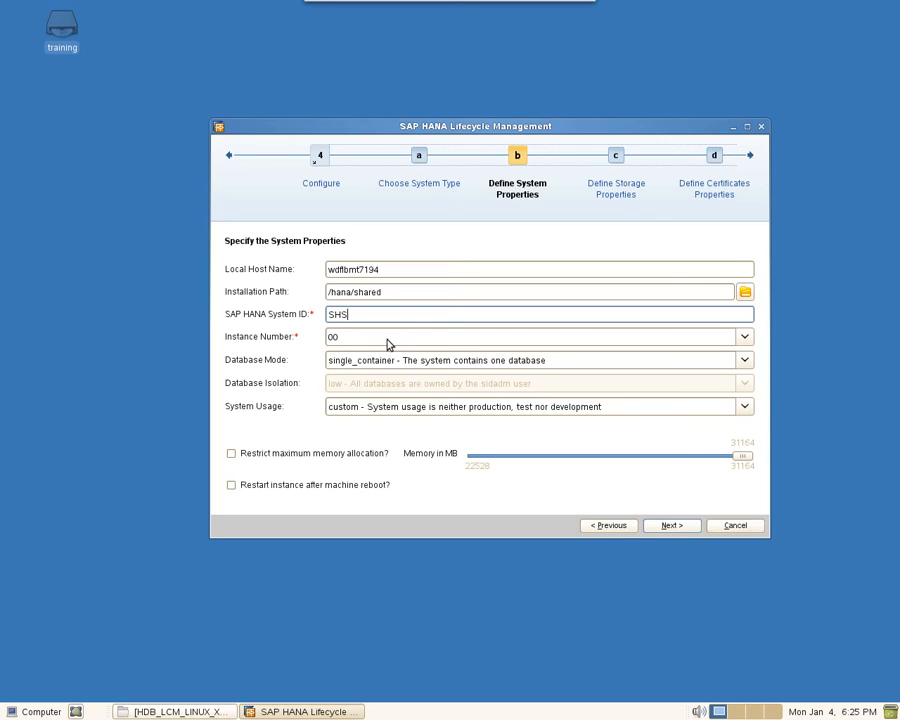
click(365, 339)
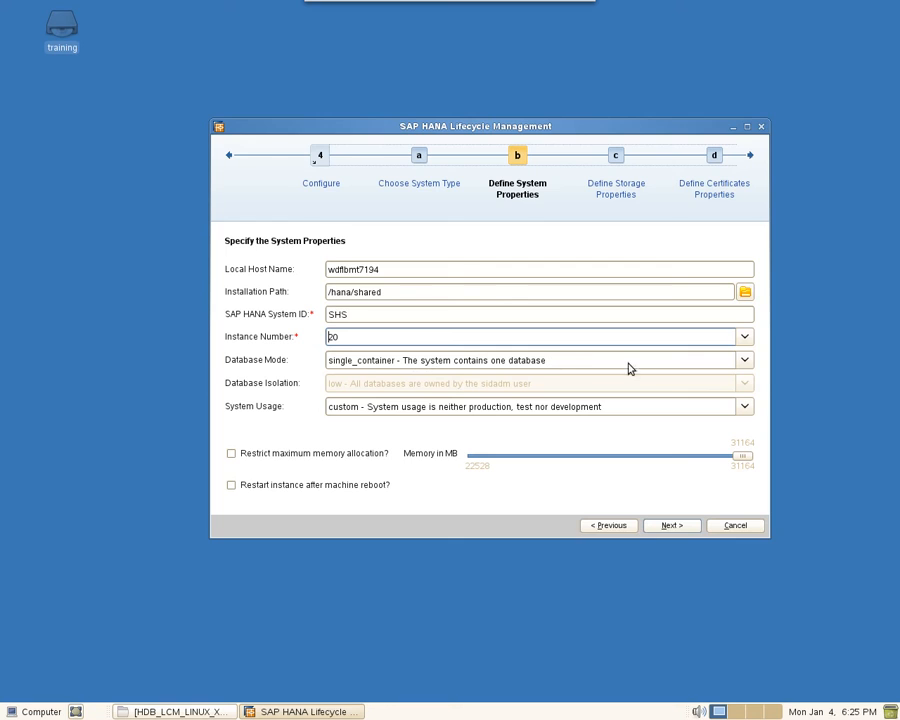
click(746, 360)
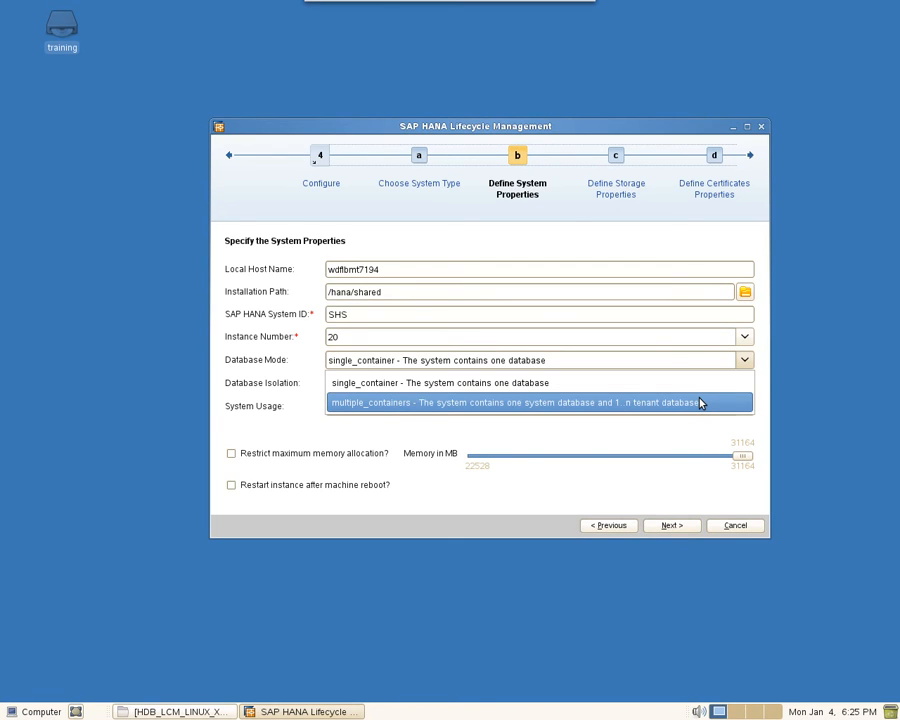
click(457, 385)
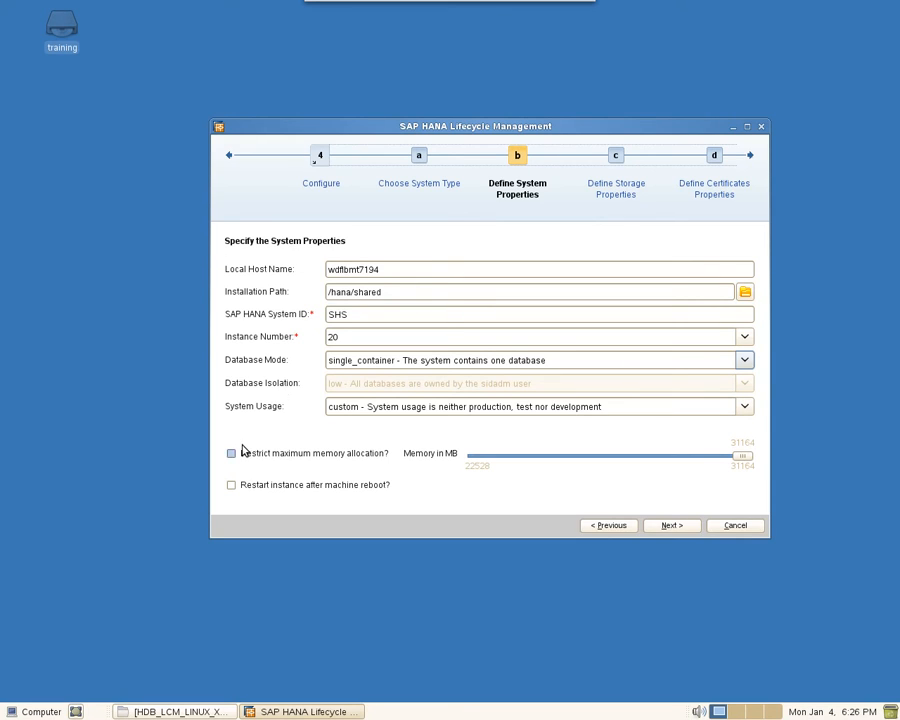
click(745, 407)
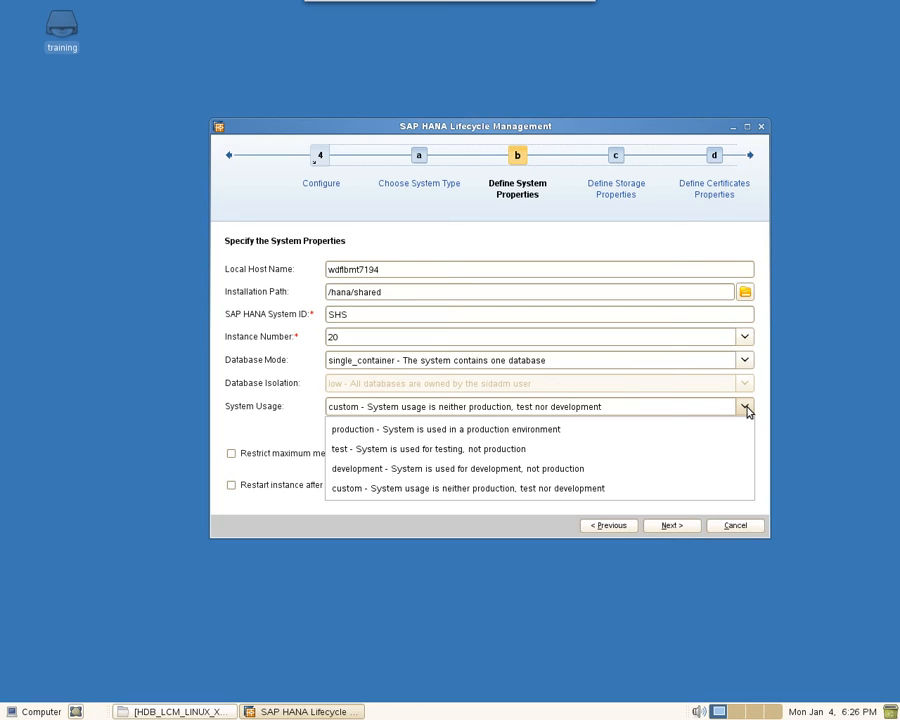
click(538, 489)
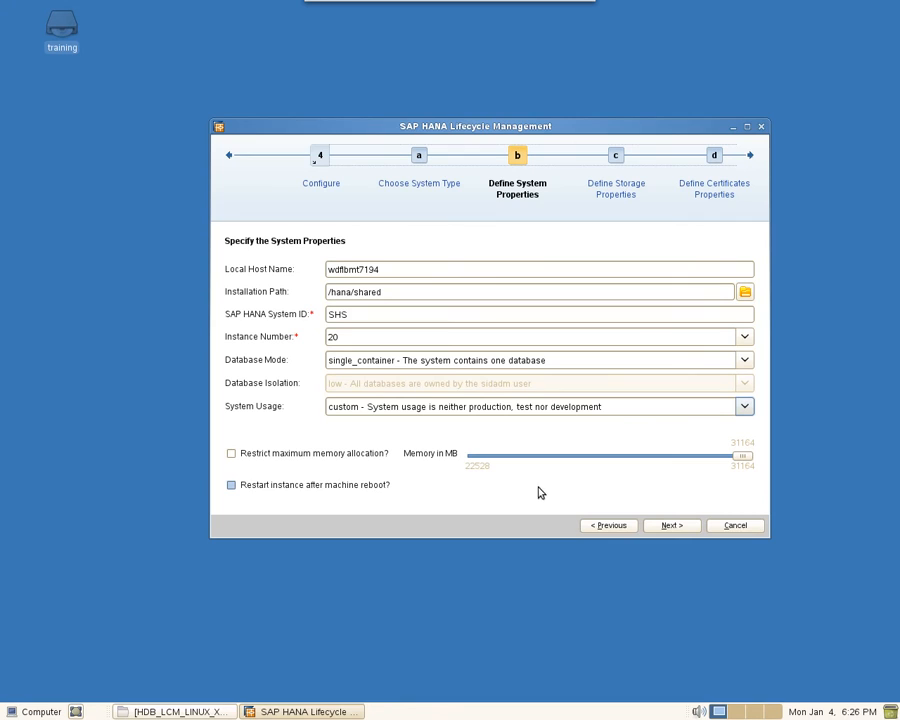
click(231, 454)
drag(742, 457, 769, 468)
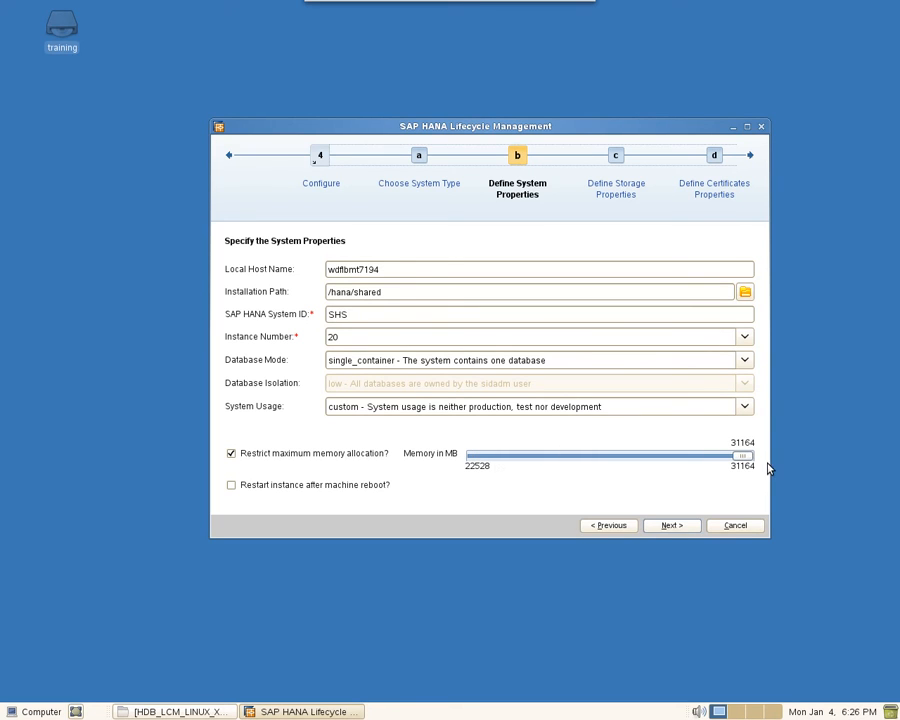
click(231, 454)
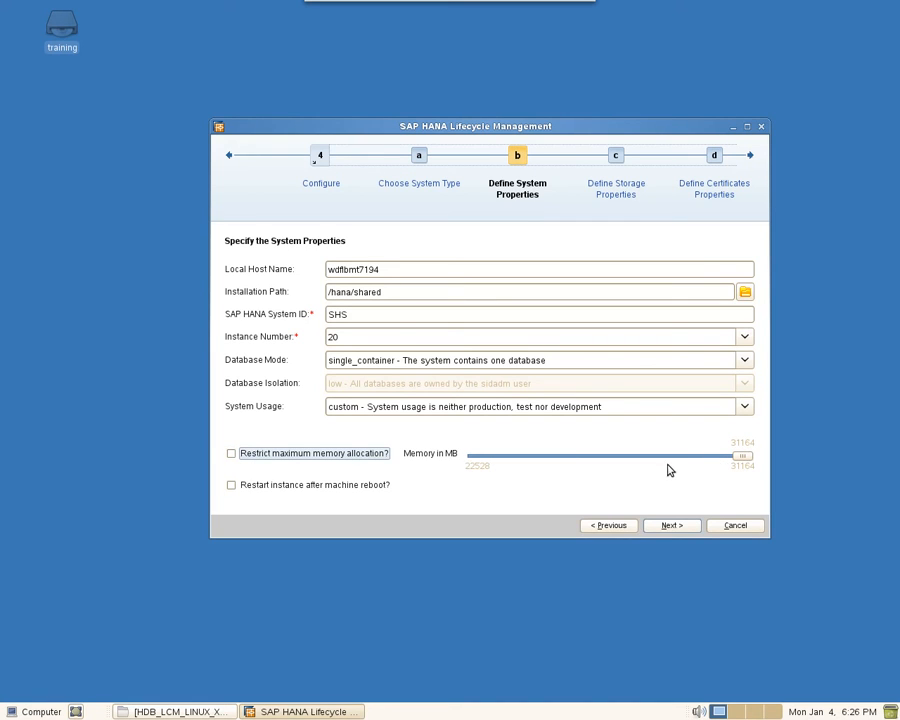
click(231, 485)
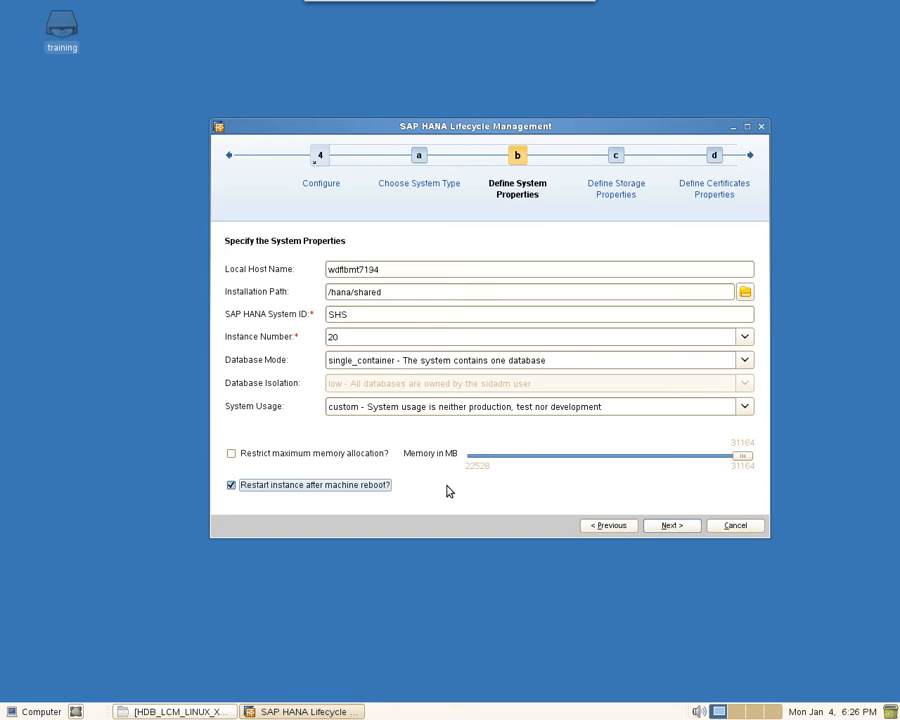
click(240, 490)
Step: Keep data volumes at /hana/data/SHS and log volumes at /hana/log/SHS
click(671, 526)
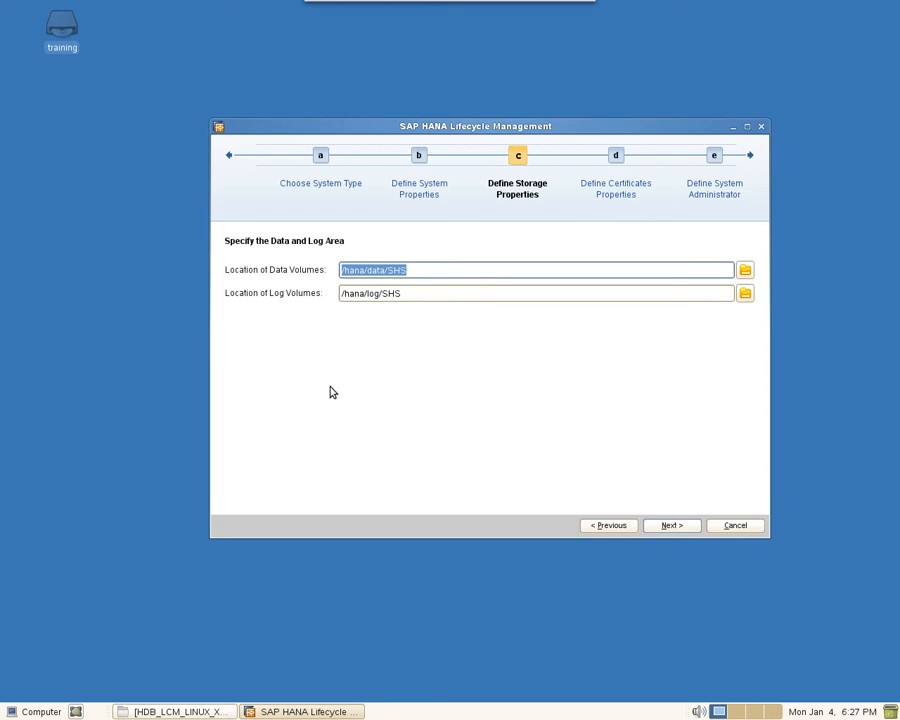
click(434, 271)
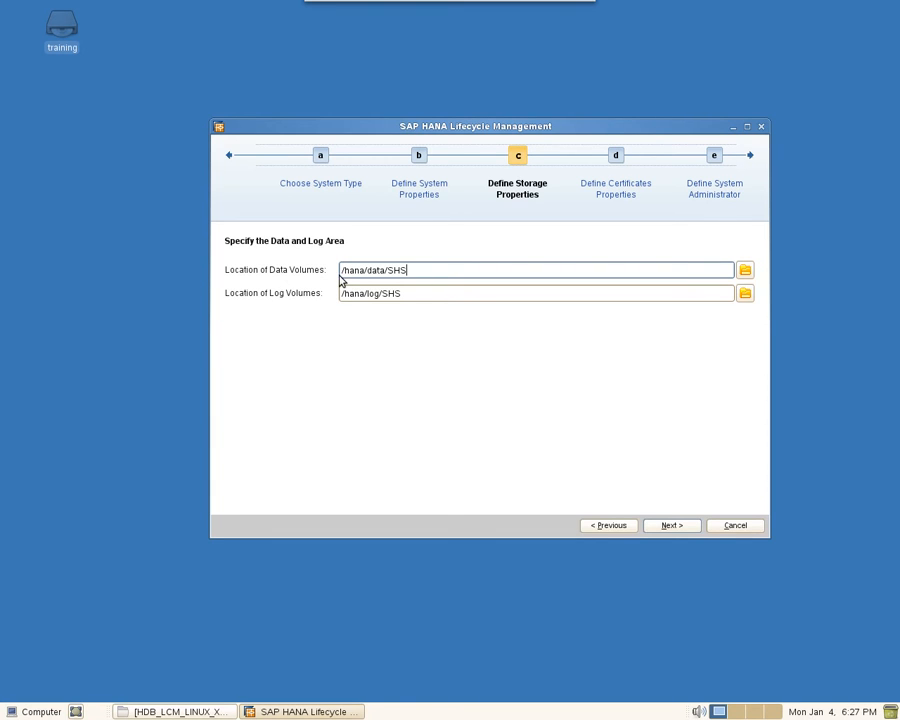
click(420, 292)
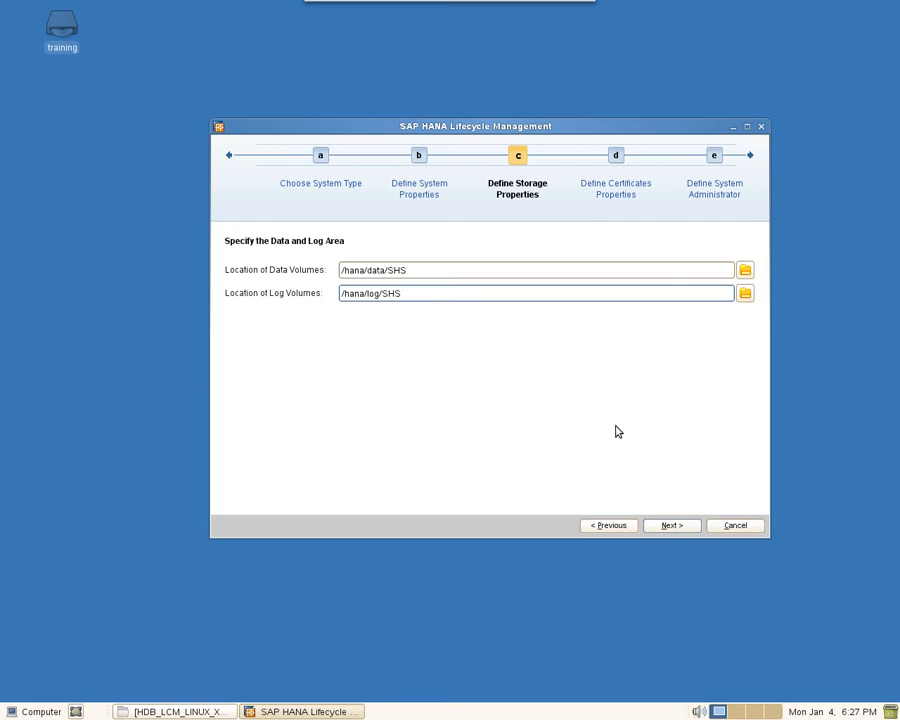
click(671, 528)
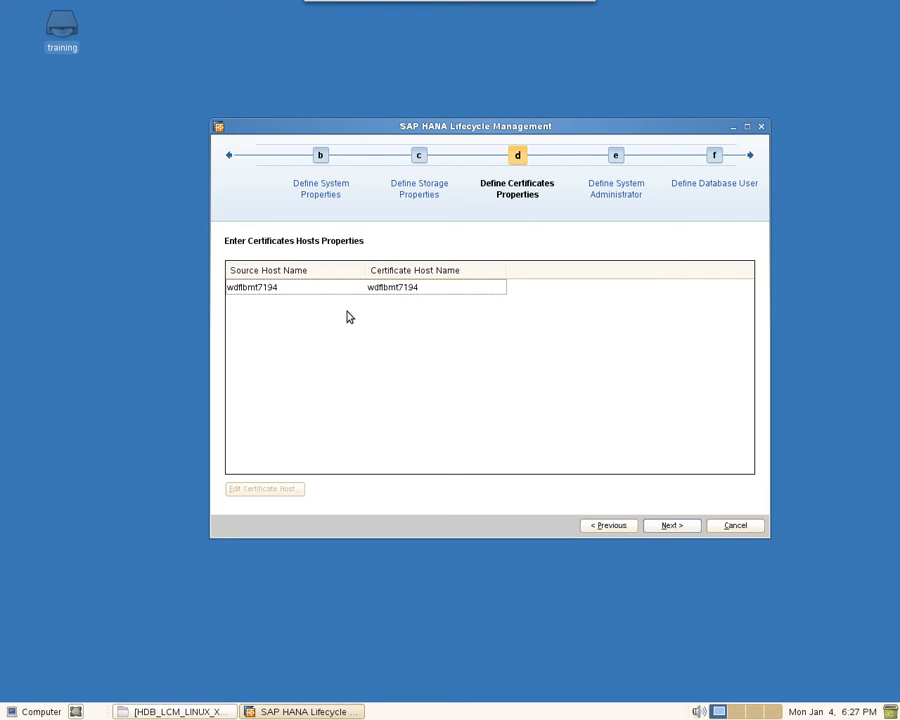
Step: Confirm wdflbmt7194 unchanged as the certificate host name and continue
click(262, 290)
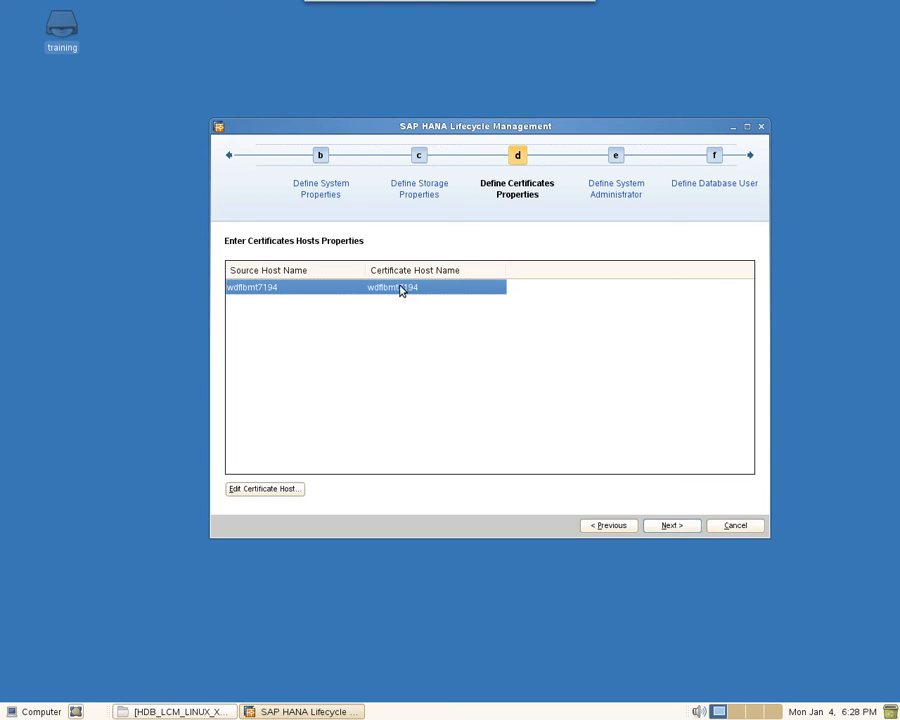
click(265, 490)
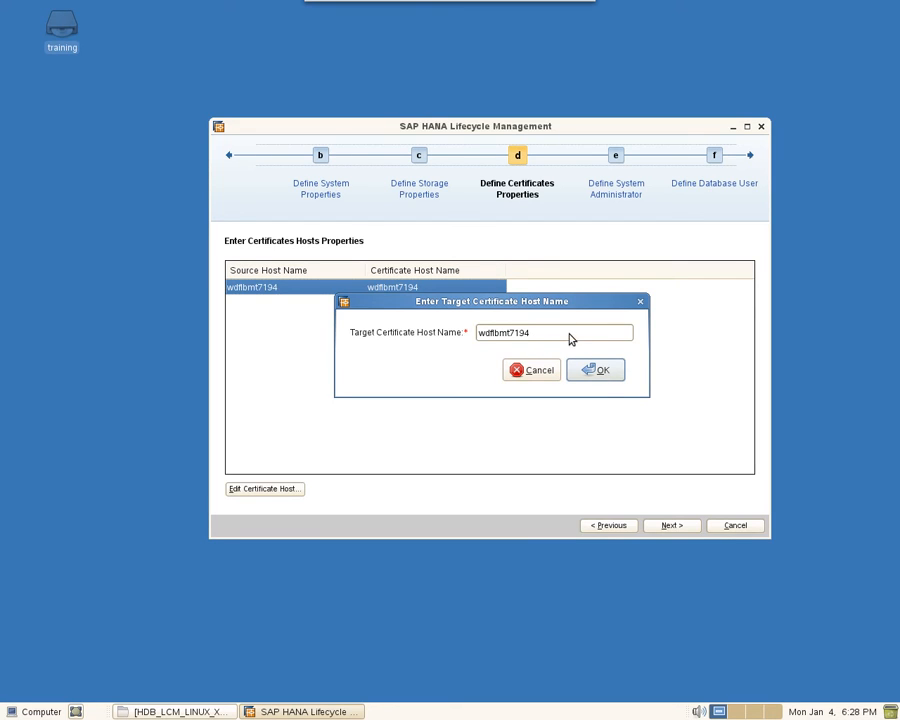
click(600, 370)
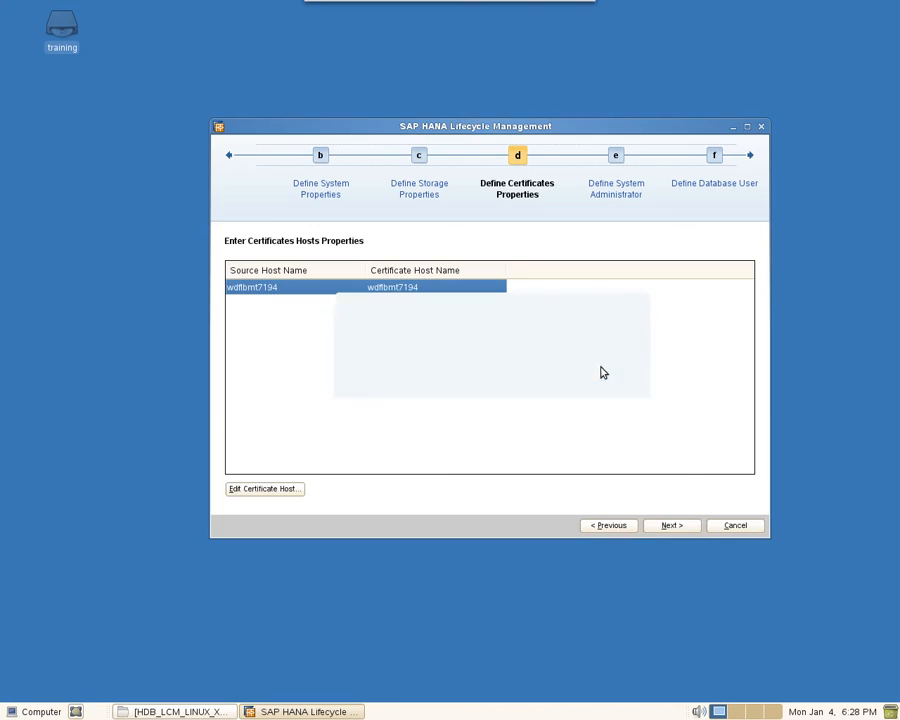
click(674, 527)
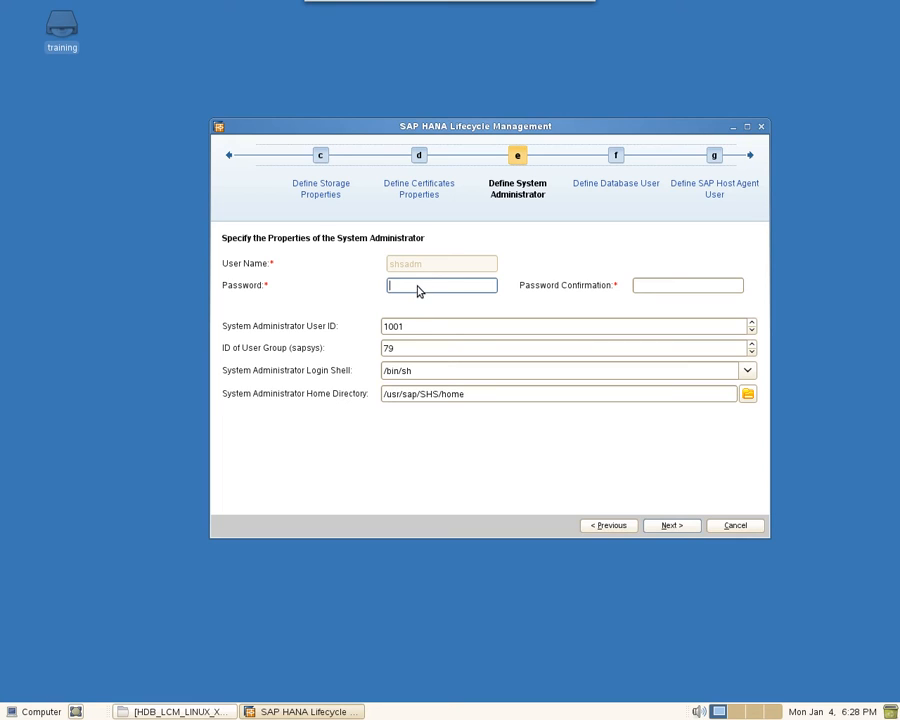
Step: Enter and confirm the shsadm system administrator password, then continue
text(********)
key(Tab)
text(********)
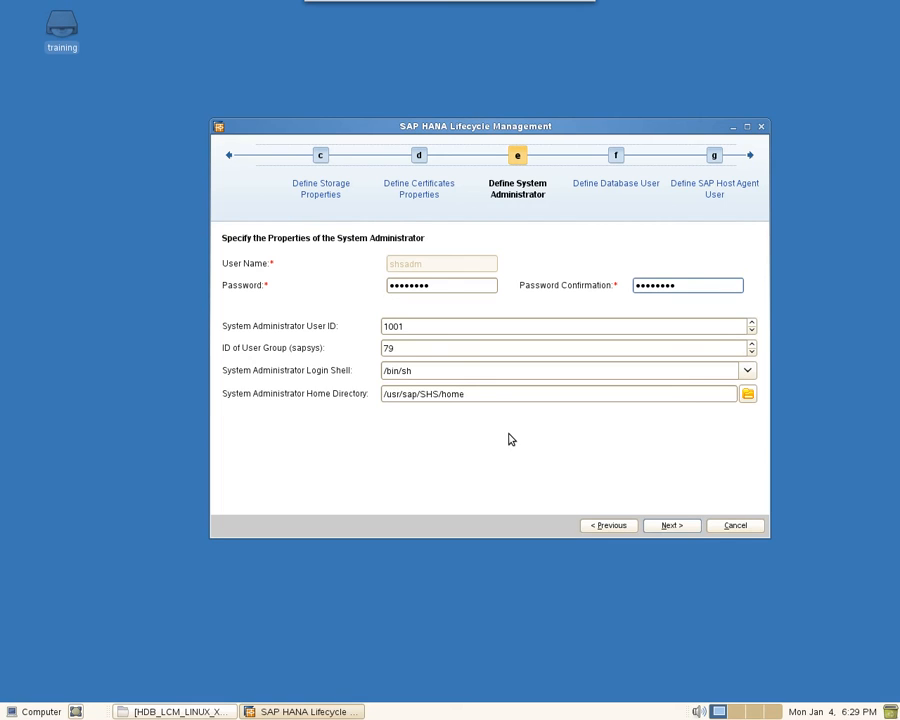
click(672, 528)
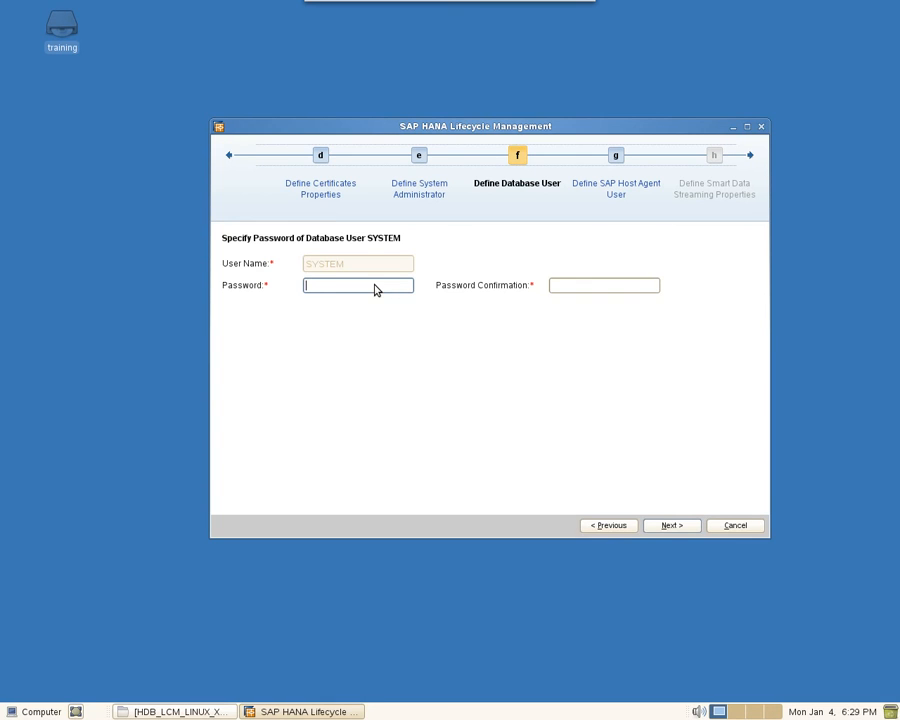
Step: Enter the SYSTEM database user password in both password fields, then continue
key(Tab)
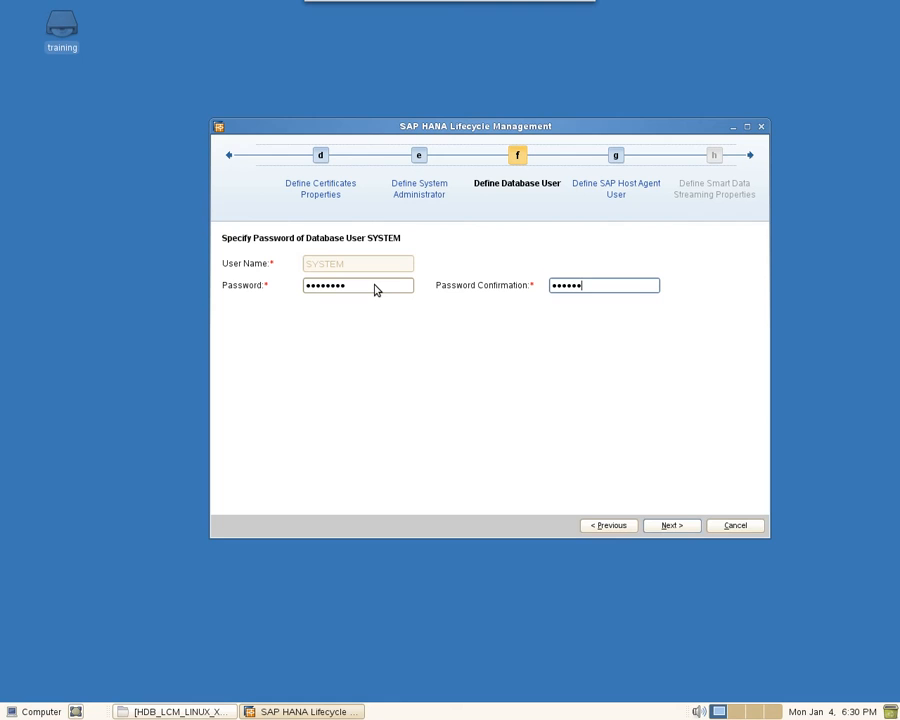
click(674, 526)
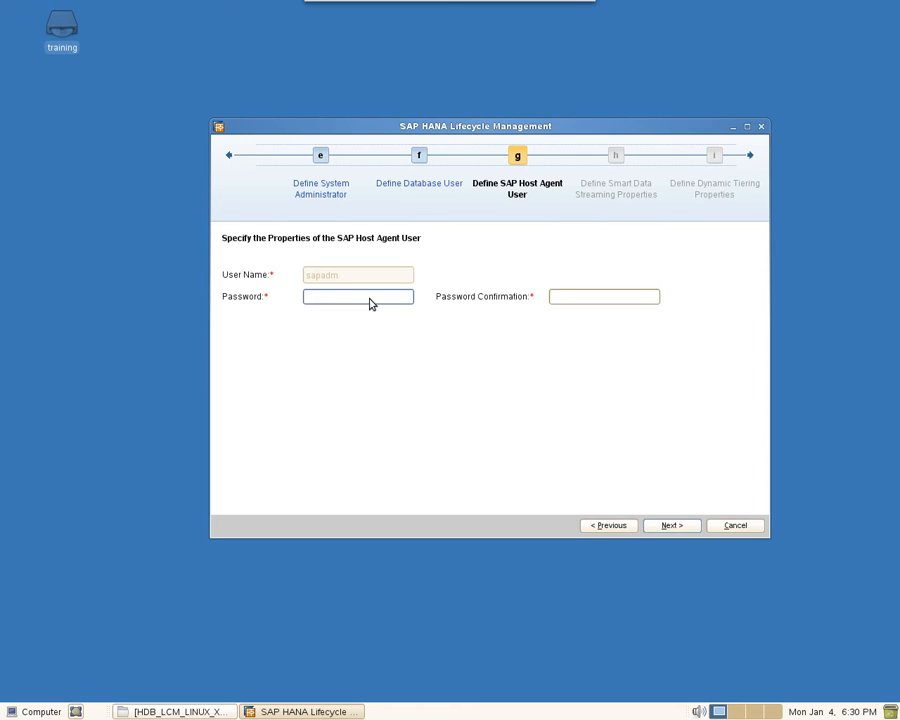
Step: Enter and confirm the sapadm host agent password, then go to Review & Confirm
text(*********)
key(Tab)
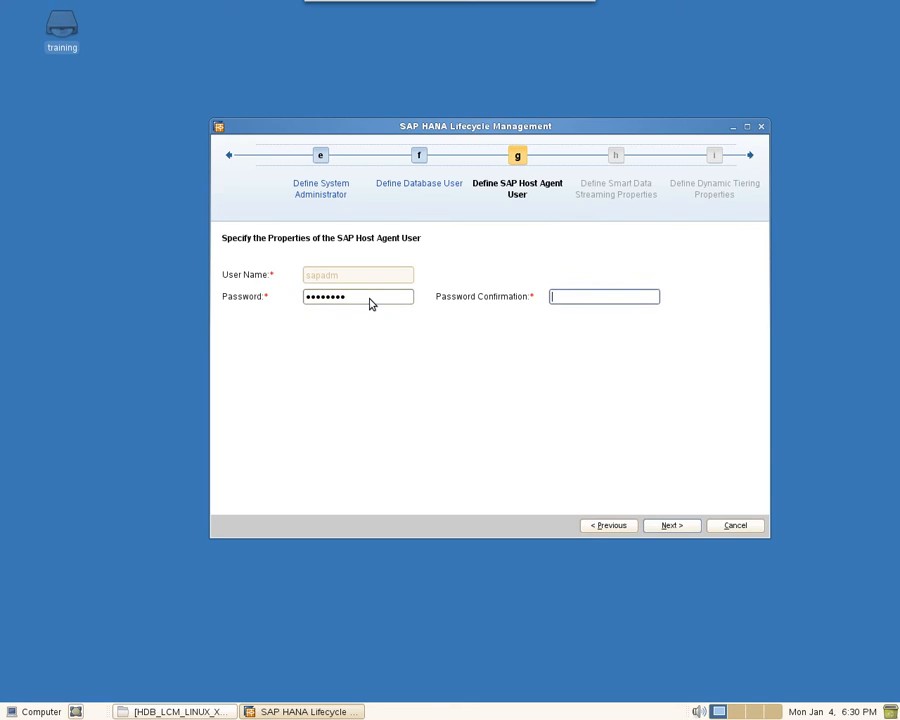
text(*********)
click(672, 526)
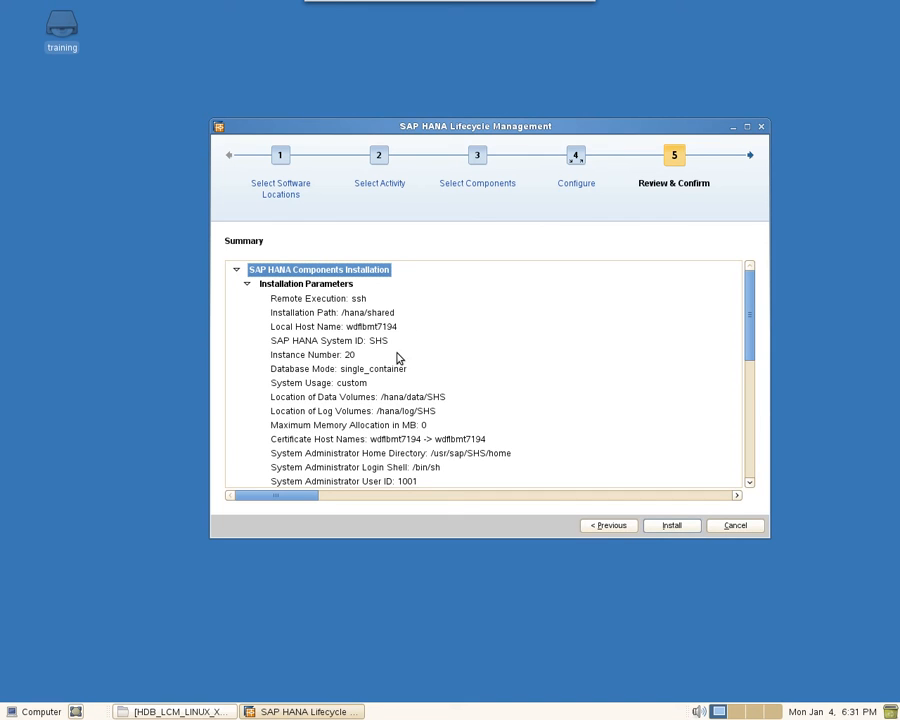
click(370, 328)
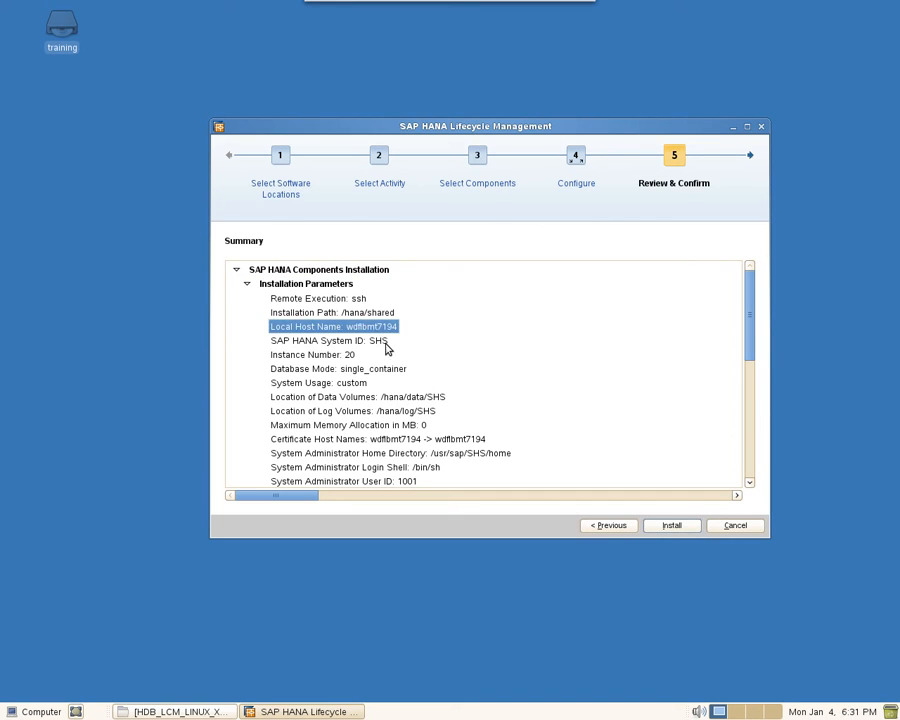
click(384, 342)
click(371, 354)
click(373, 370)
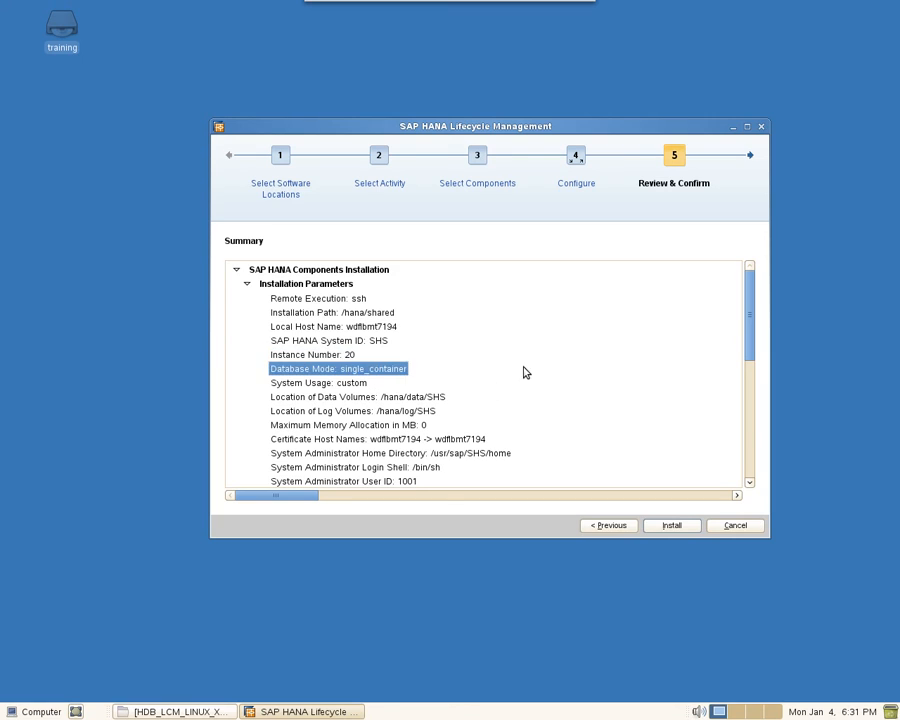
click(434, 399)
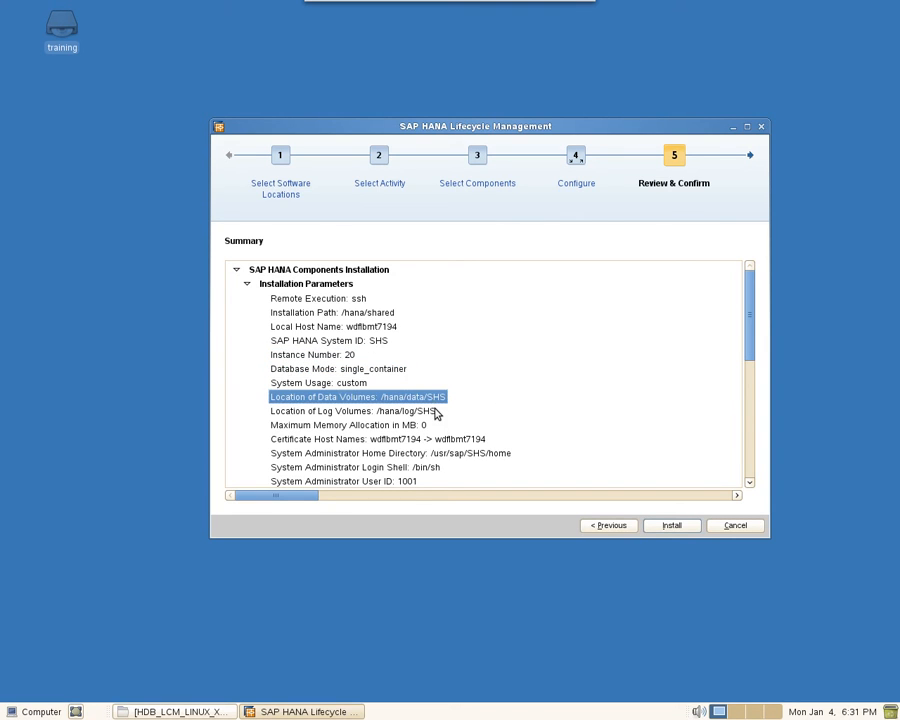
click(435, 412)
scroll(488, 392, down, 2)
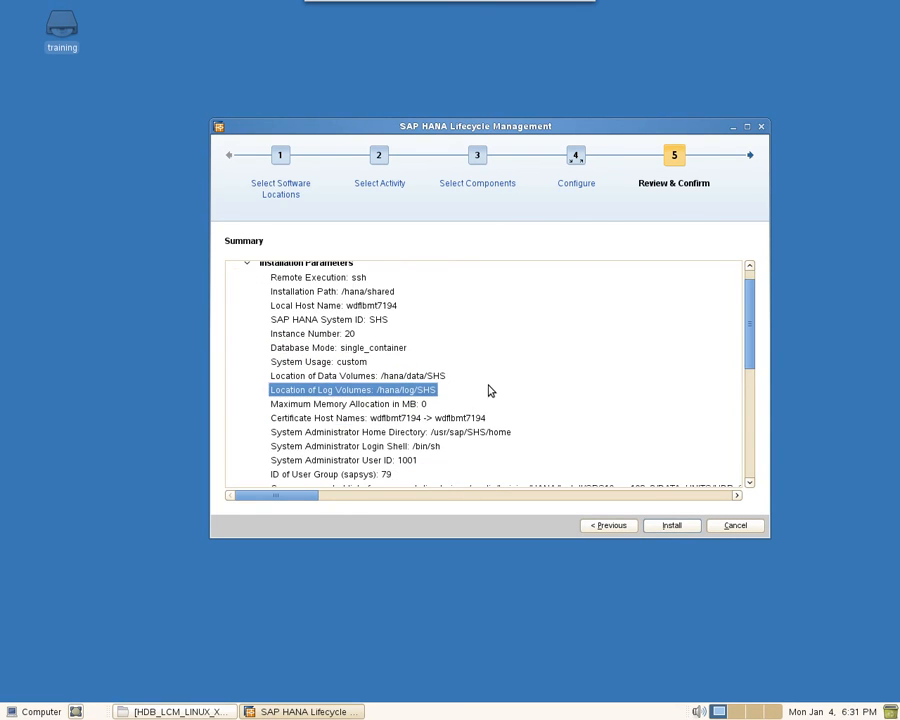
scroll(488, 392, down, 3)
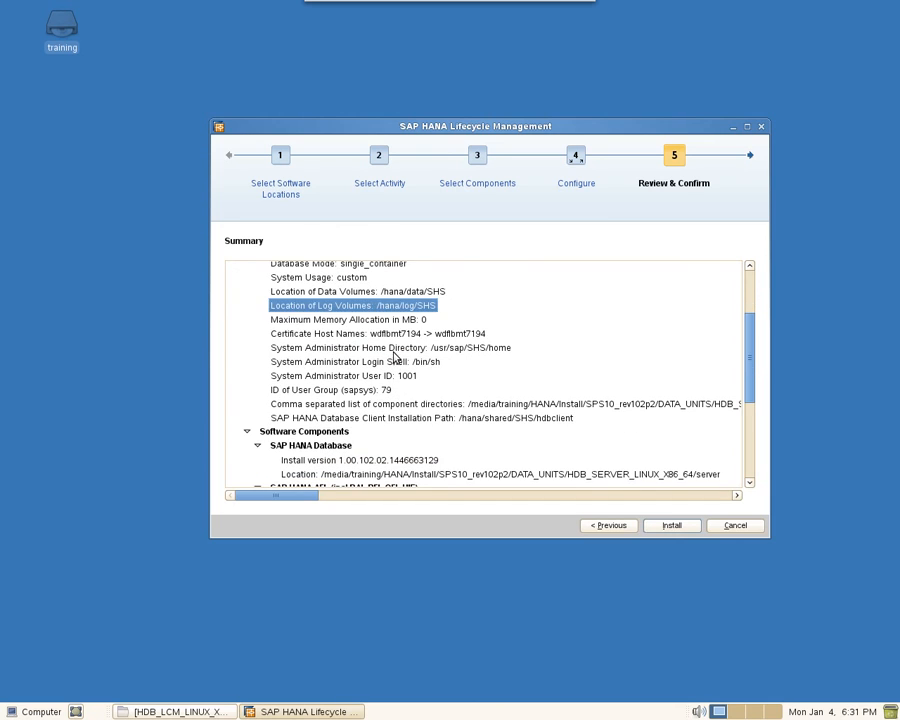
click(405, 320)
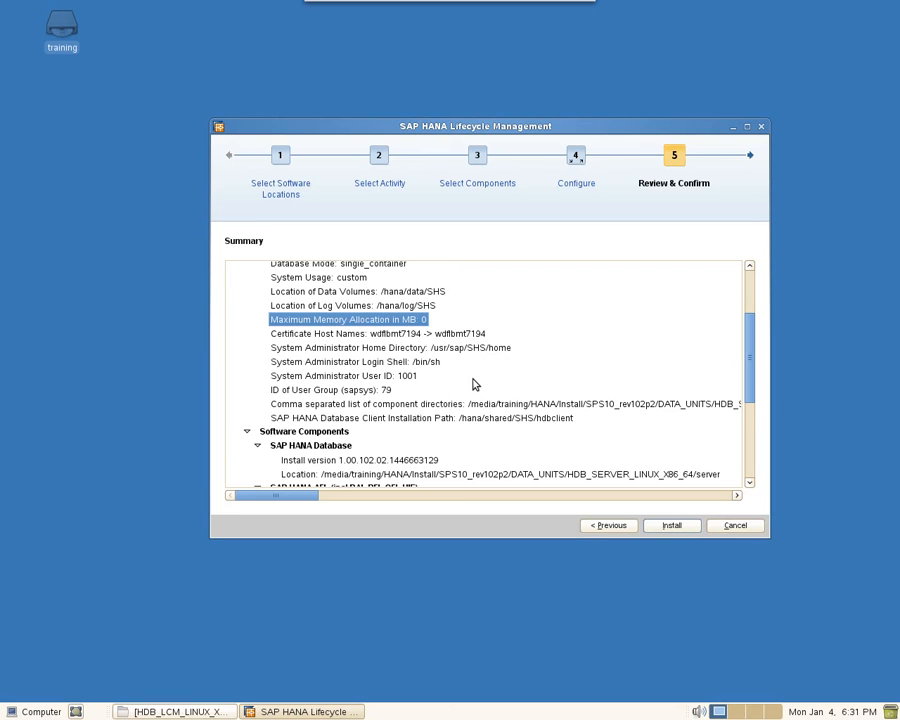
scroll(473, 382, down, 4)
scroll(475, 385, down, 1)
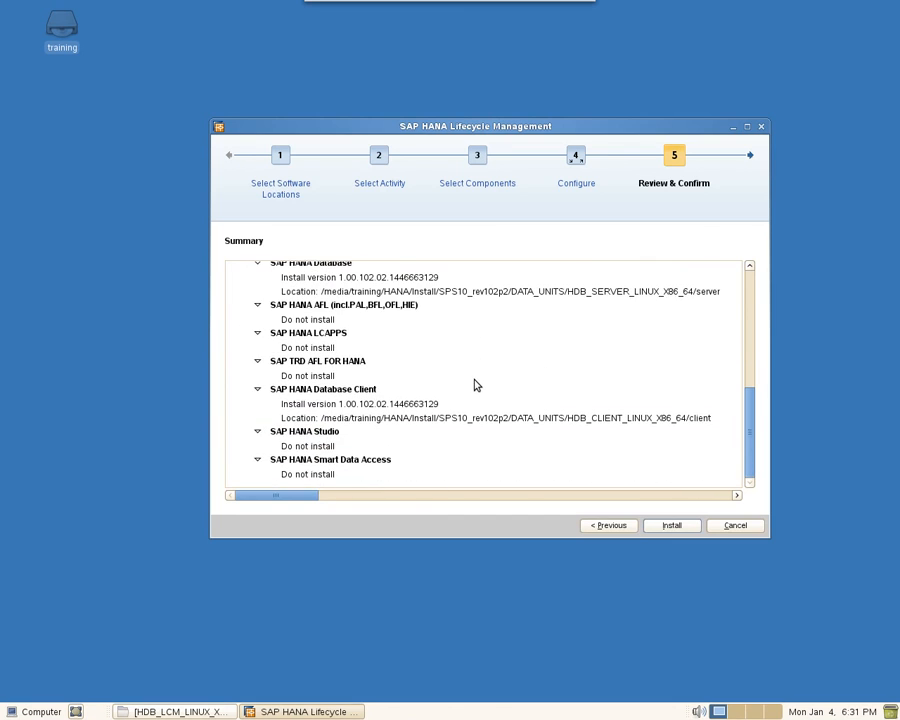
scroll(476, 387, up, 10)
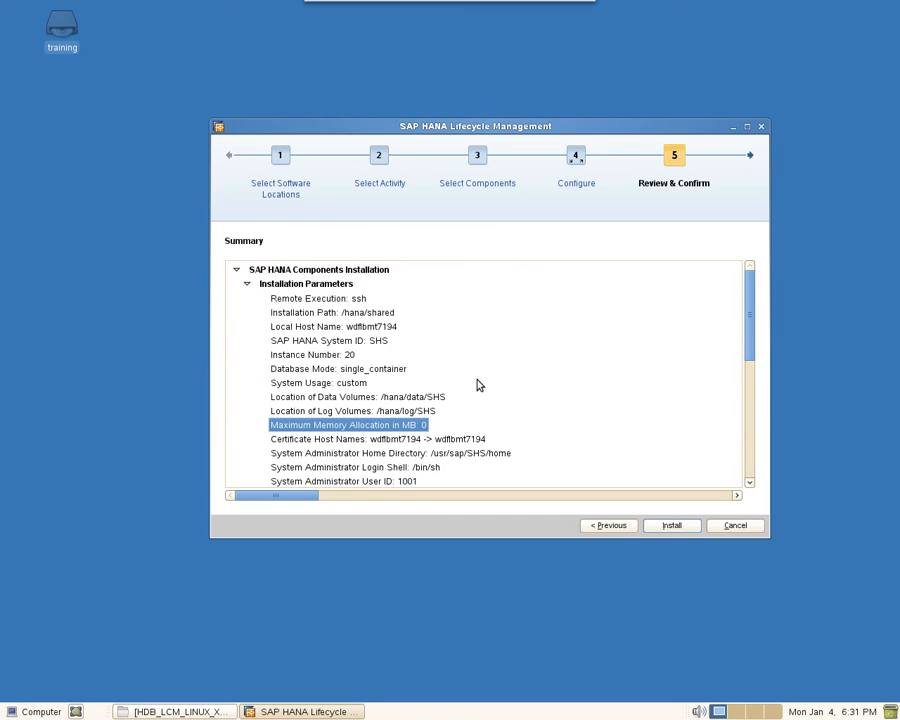
click(674, 527)
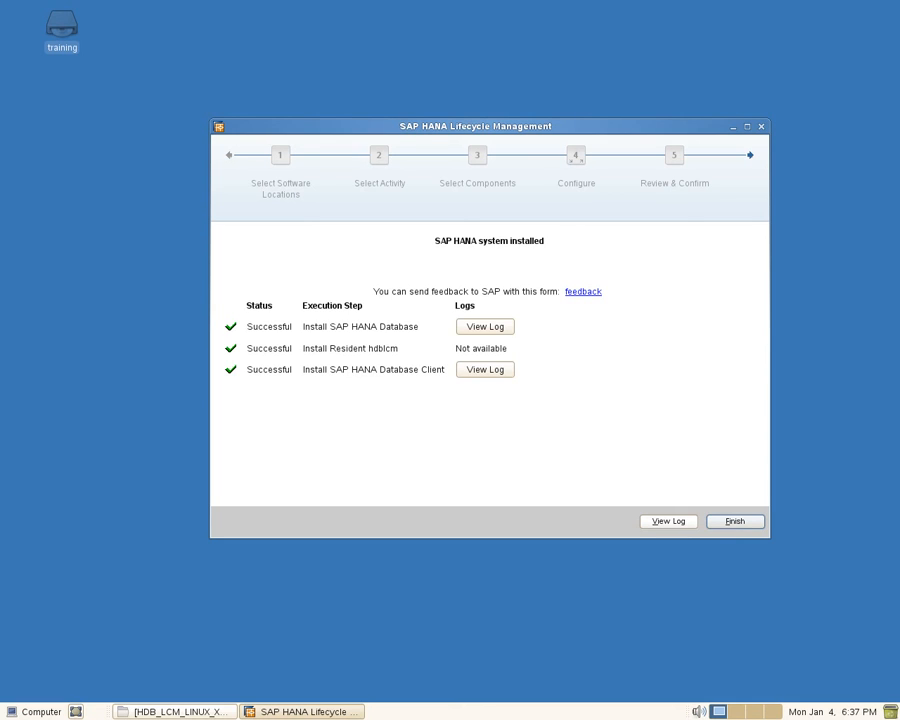
click(482, 333)
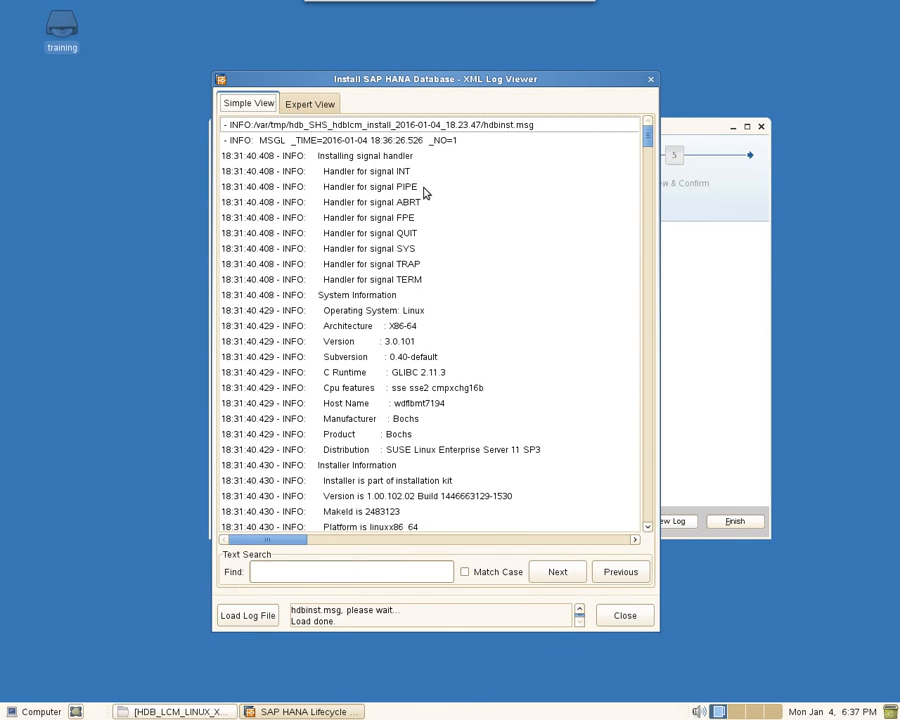
click(238, 157)
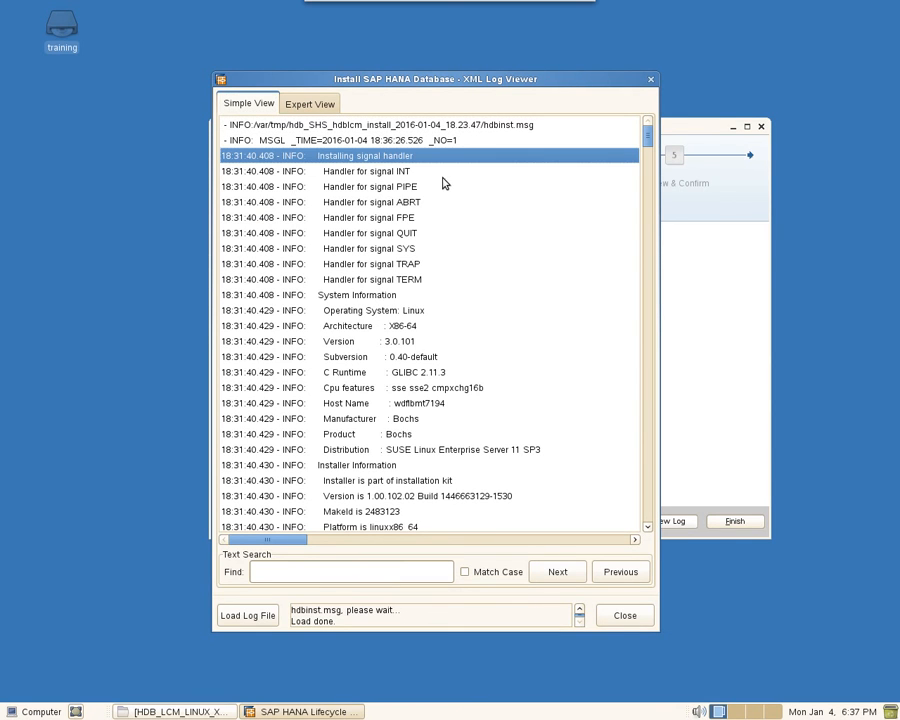
click(627, 615)
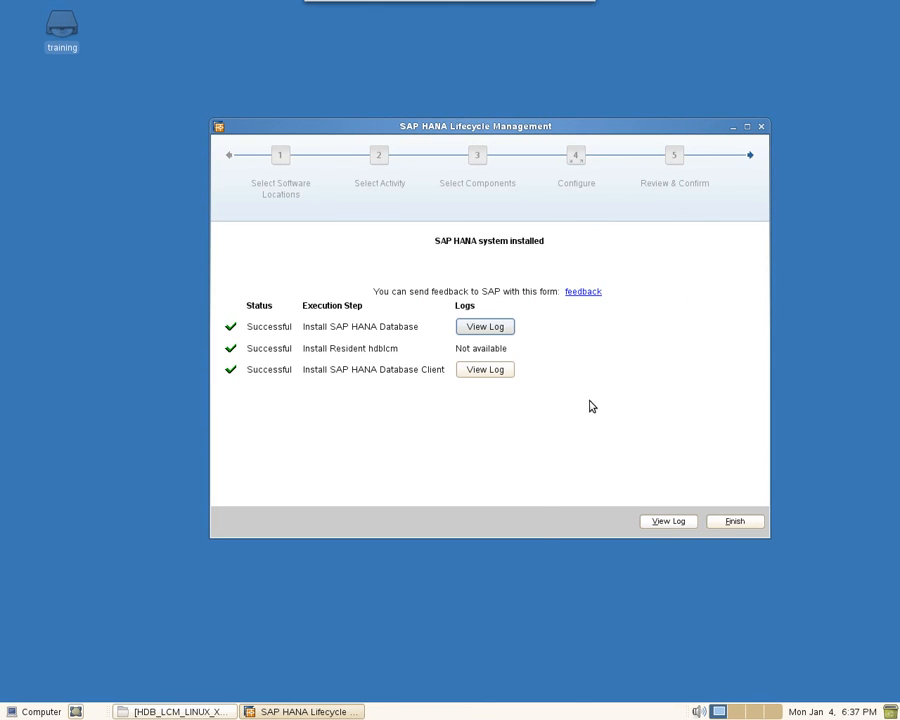
Step: Click Finish on the 'SAP HANA system installed' page
click(736, 523)
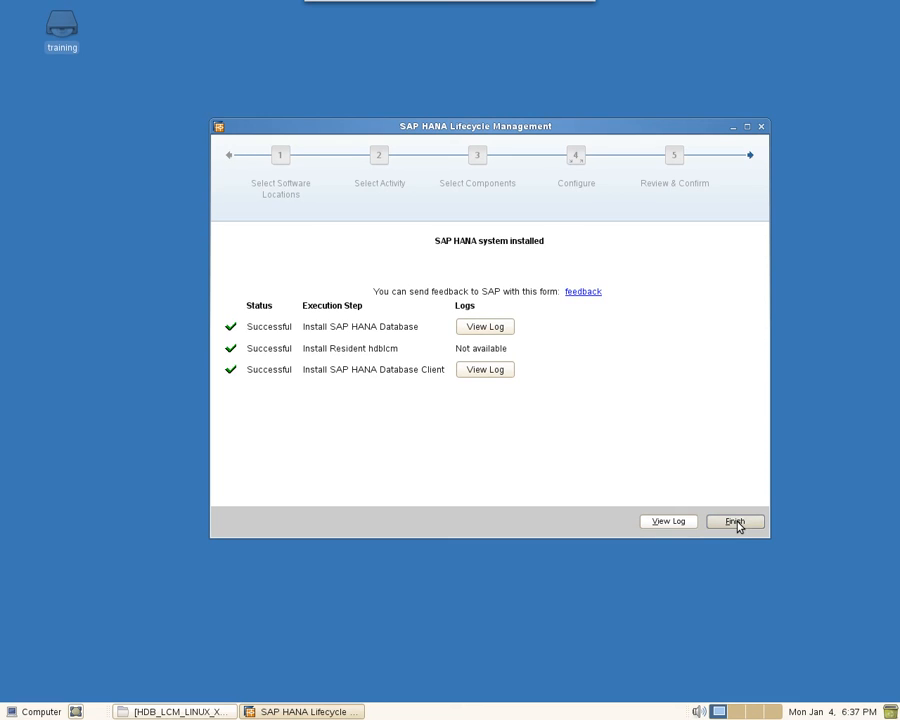
click(736, 523)
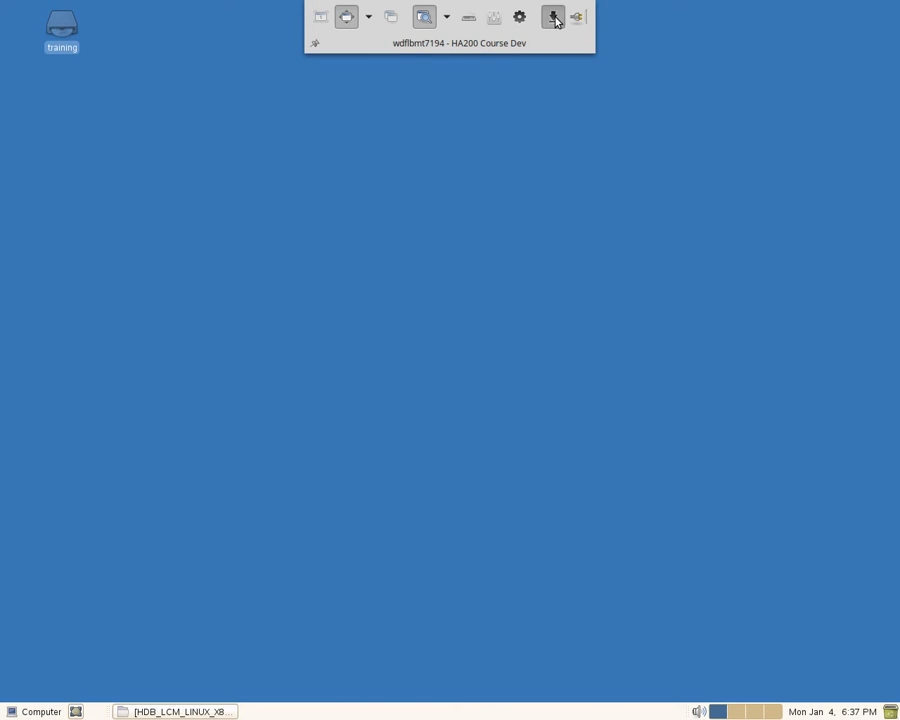
Step: In a local terminal, run 'cd /hana' and 'll' to list the data, log and shared directories
click(554, 18)
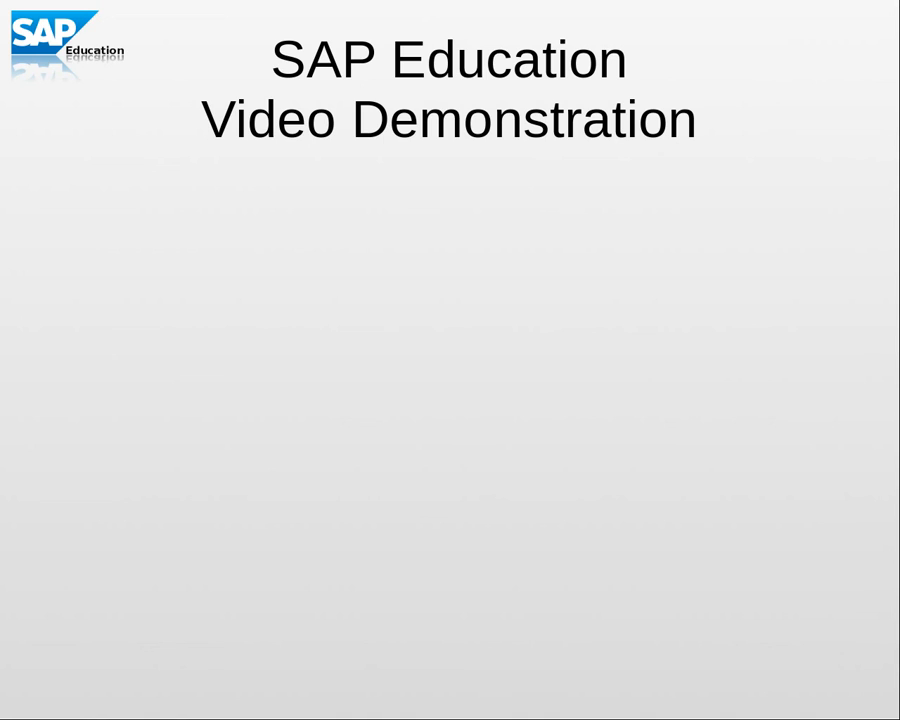
key(alt+Tab)
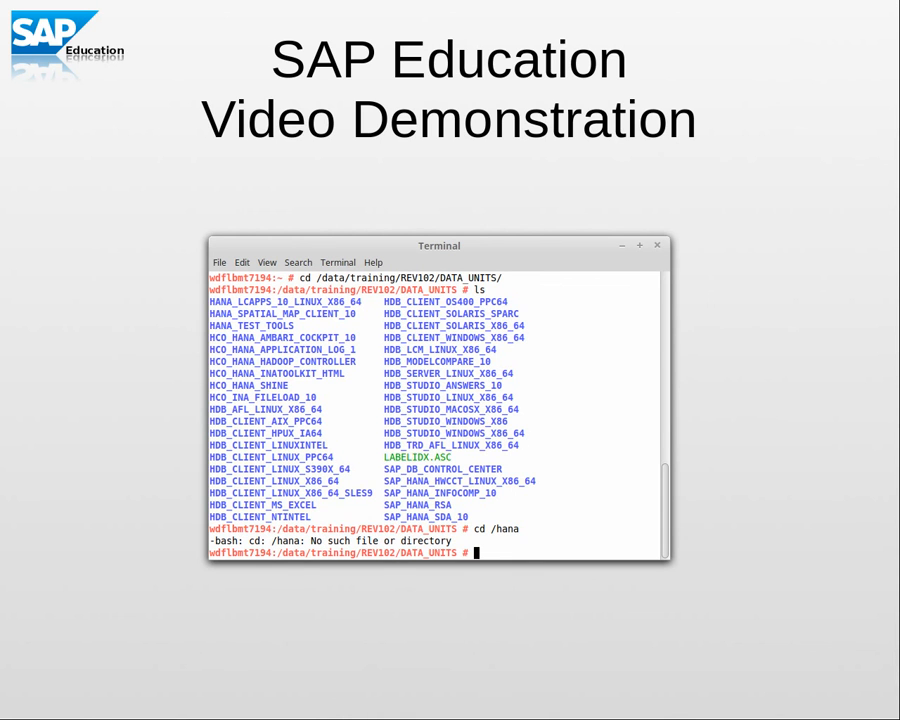
text(cd /hana)
key(Return)
text(ll)
key(Return)
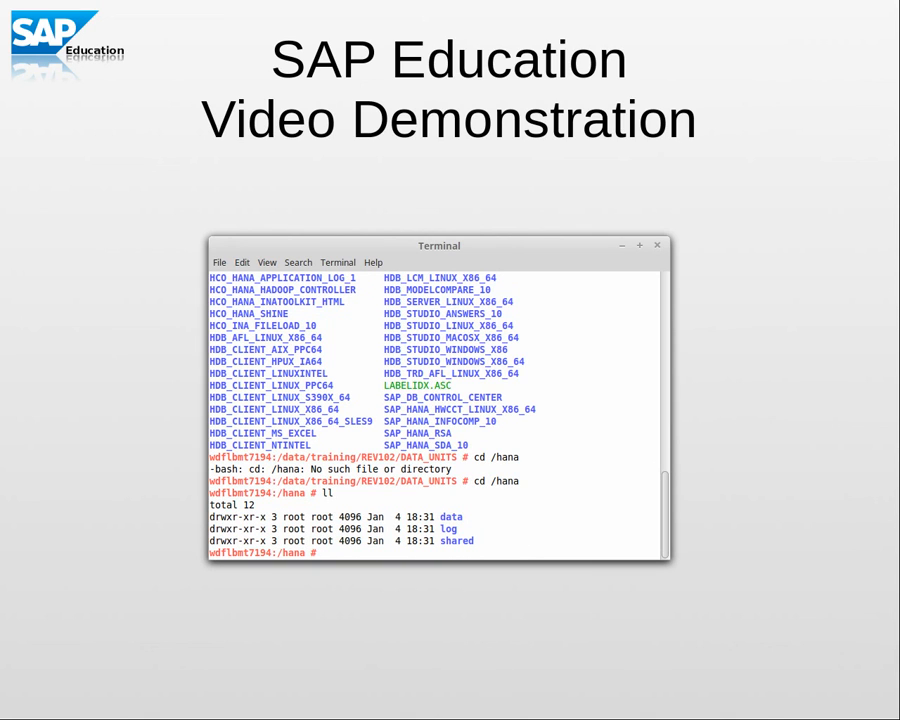